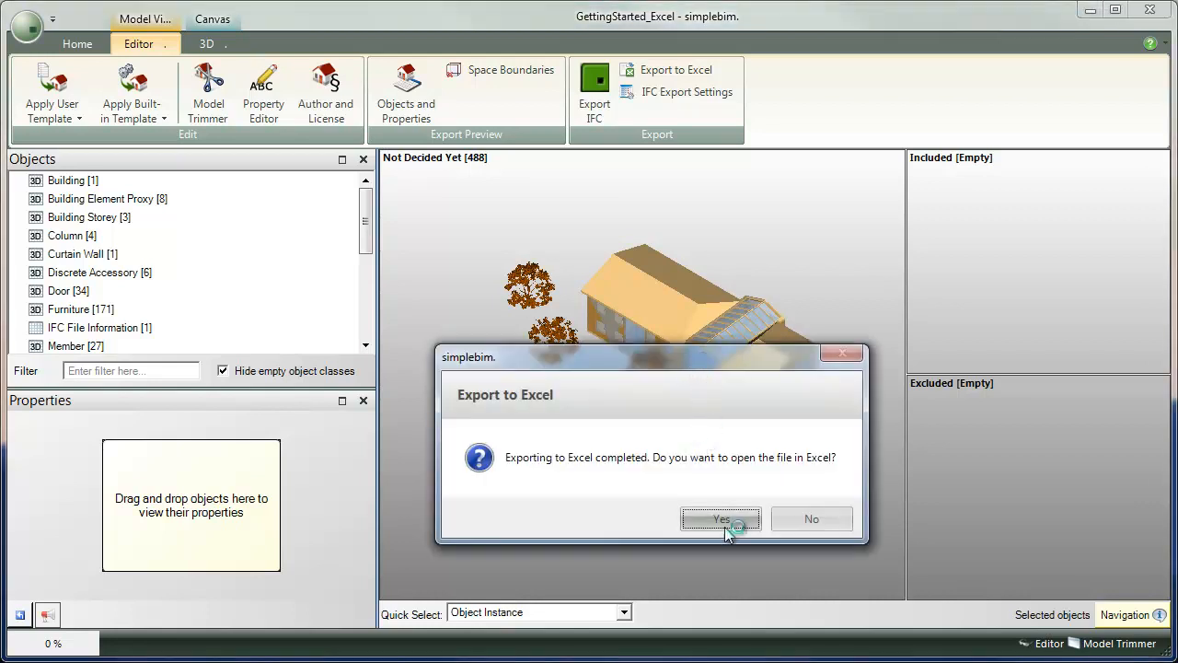
- Open the exported workbook in Excel and examine the Column, Curtain Wall, Discrete Accessory and Door sheets
left_click(737, 519)
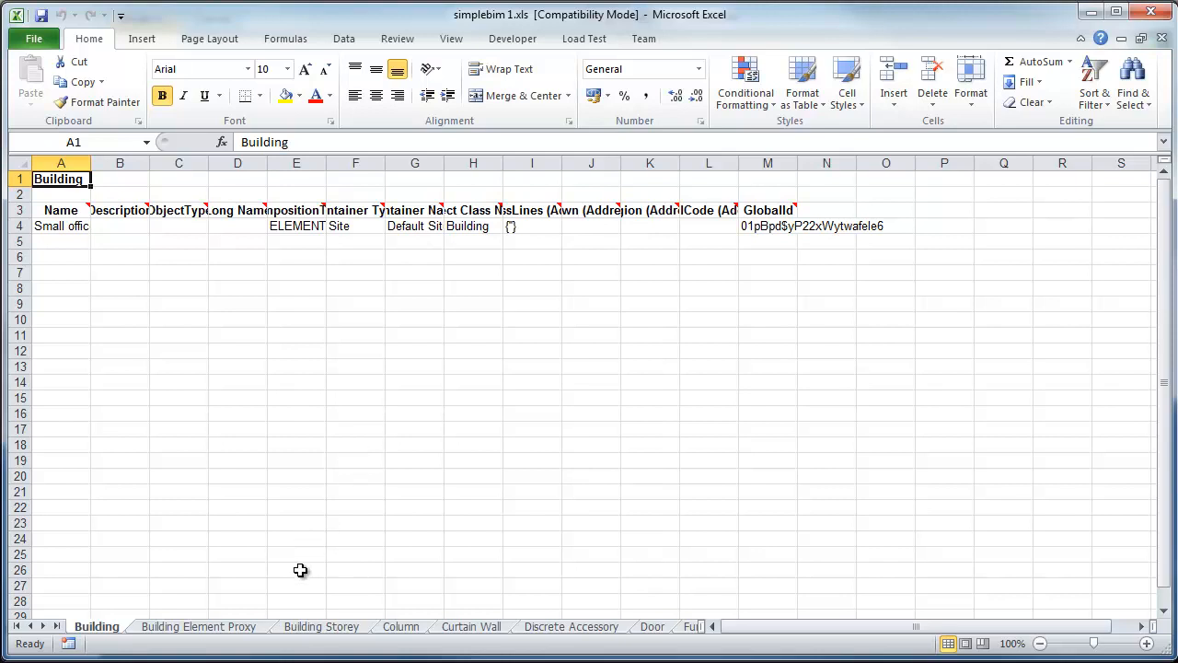
left_click(208, 627)
left_click(399, 627)
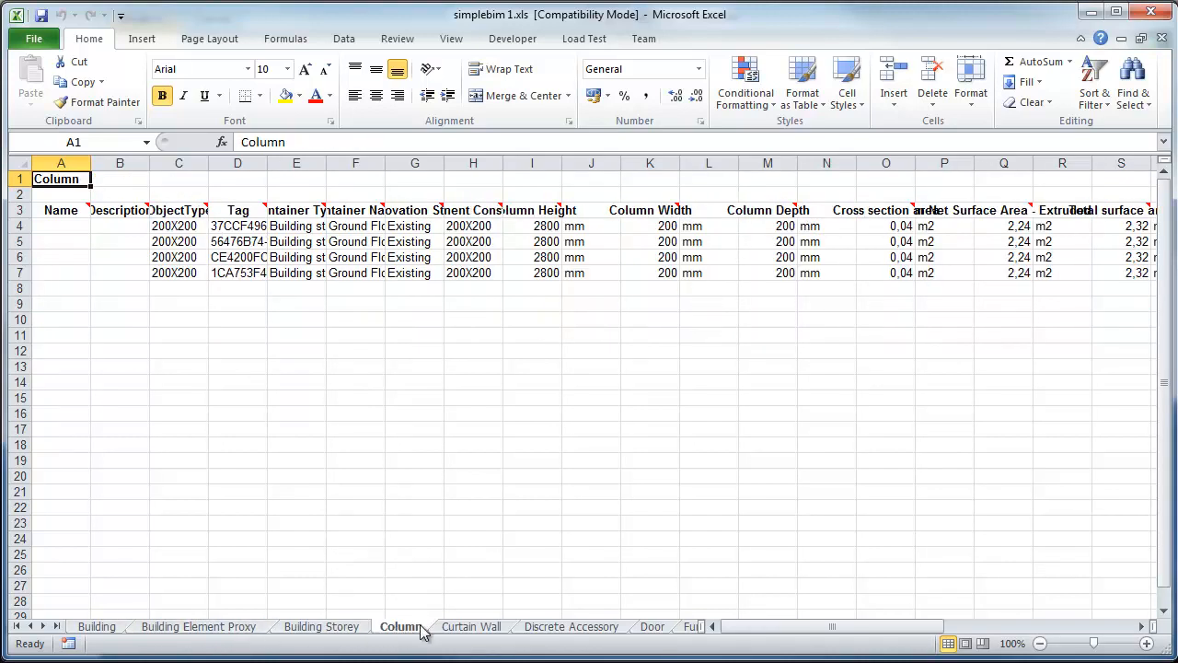
left_click(475, 628)
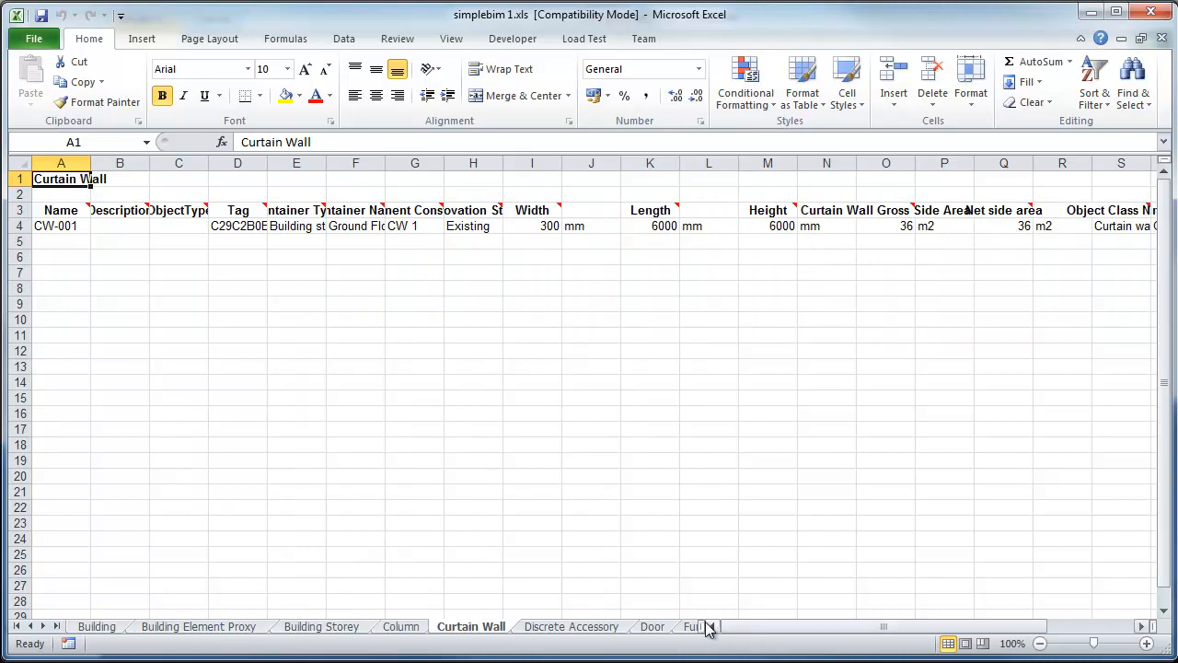
left_click_drag(745, 635, 810, 631)
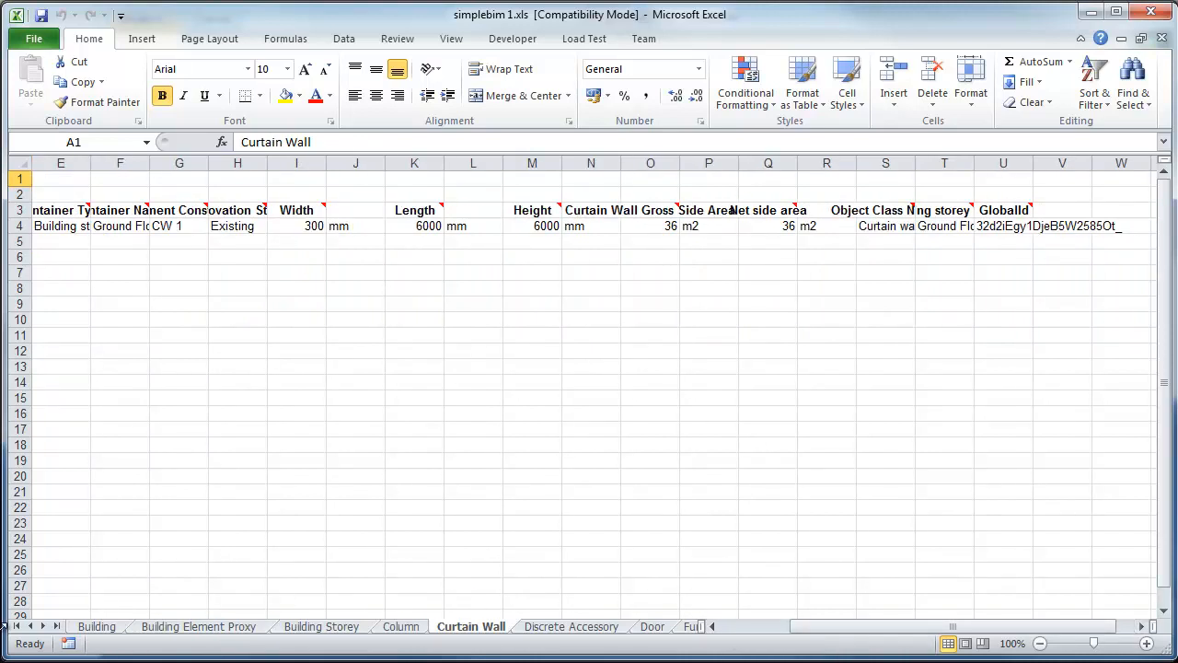
left_click(550, 628)
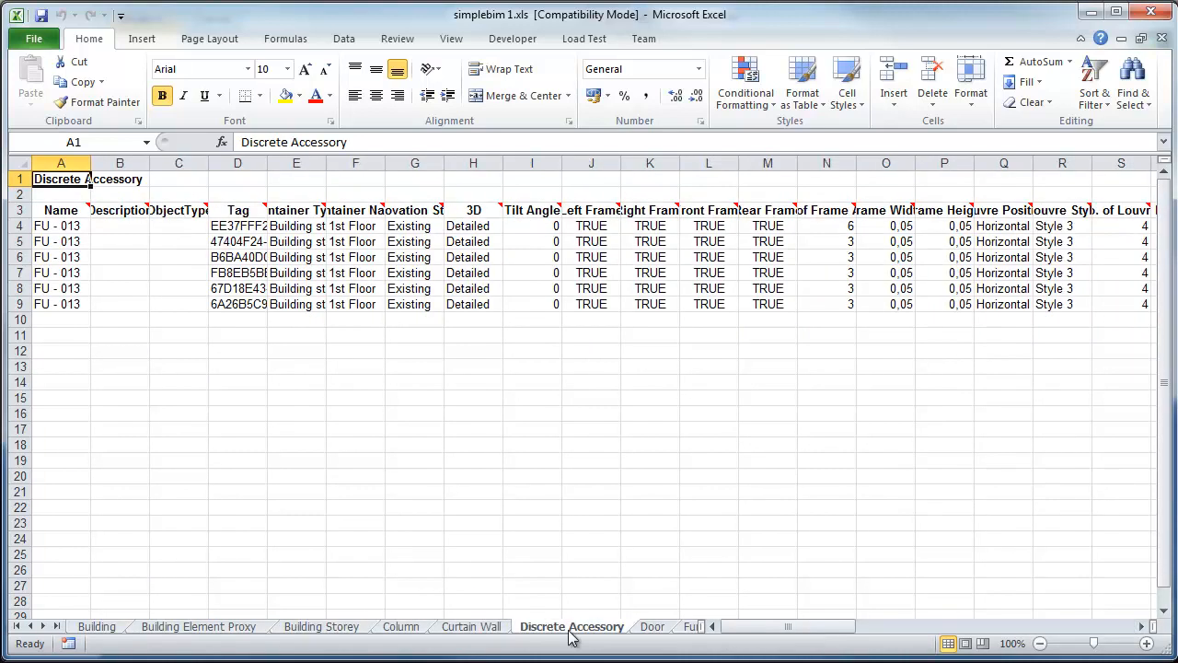
left_click(654, 633)
left_click(691, 629)
left_click(602, 629)
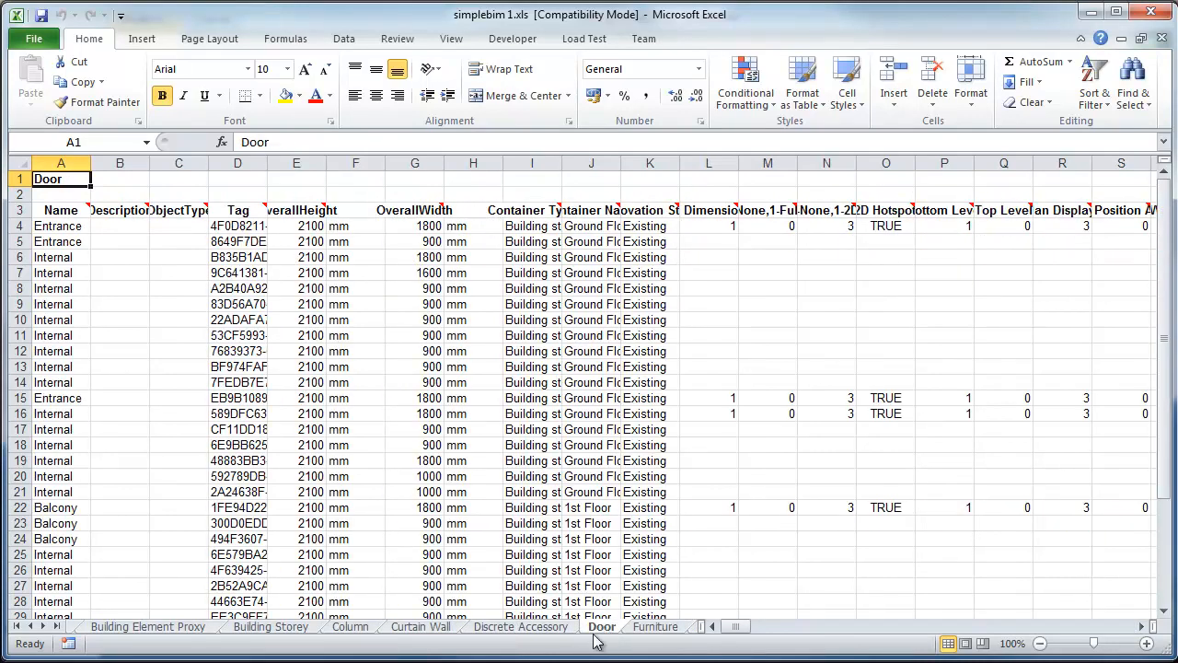
left_click_drag(739, 629, 713, 635)
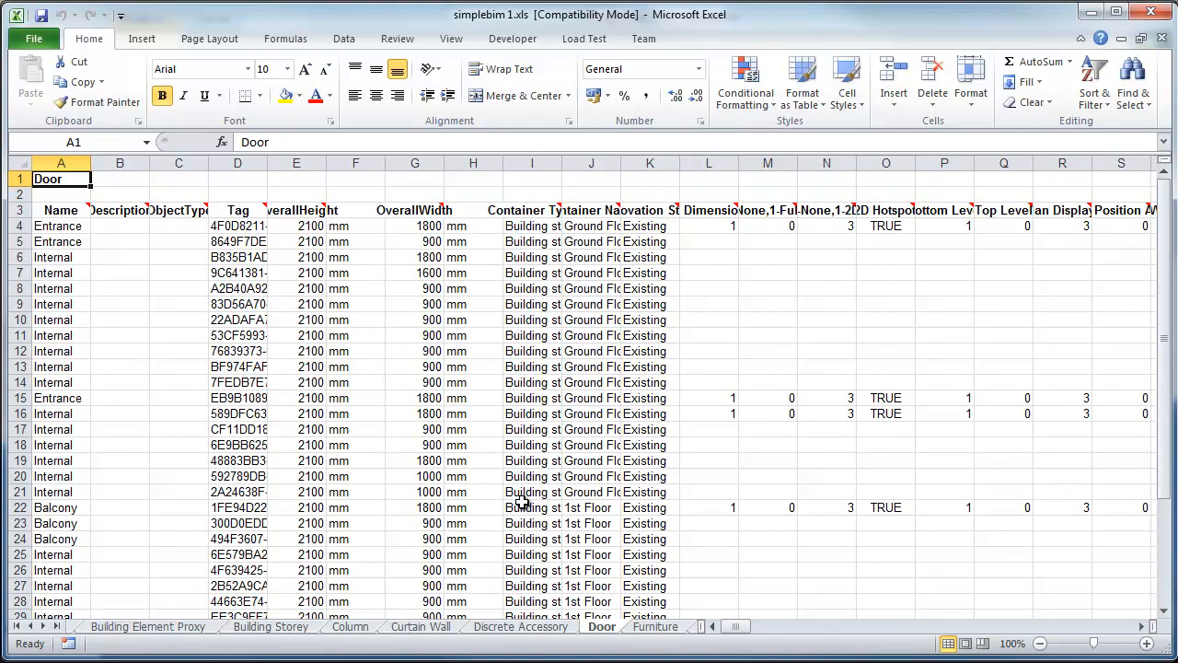
- Switch back to simplebim and move all Space objects into the Included set of the model
key("alt+Tab")
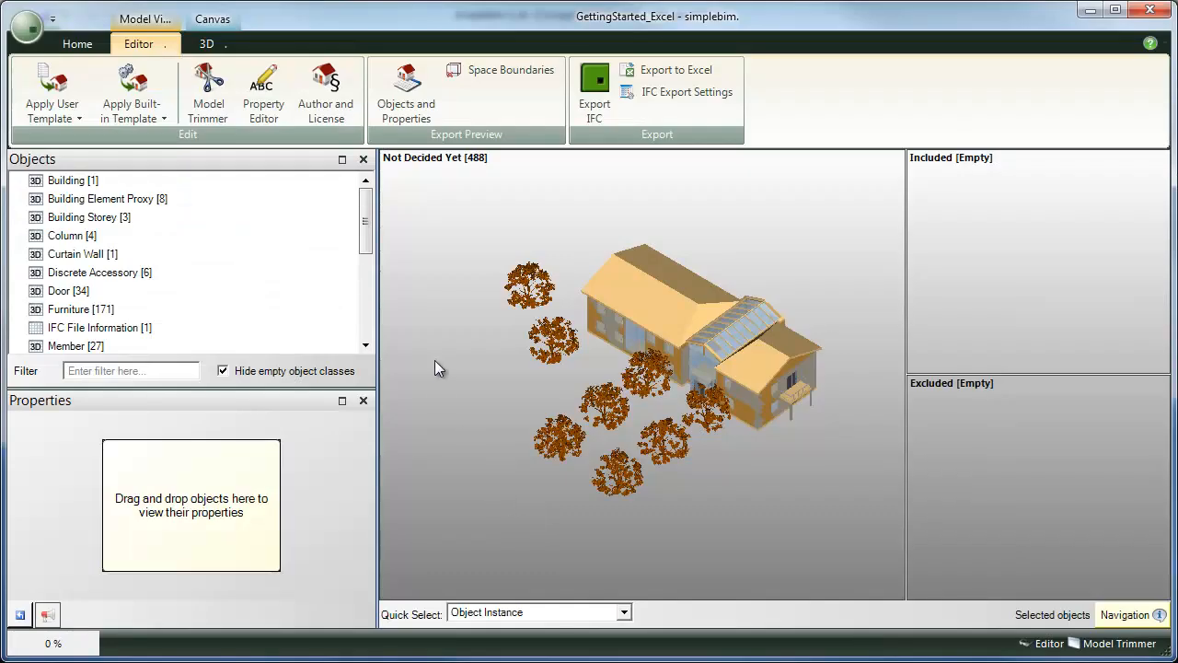
left_click_drag(365, 214, 370, 321)
left_click(61, 273)
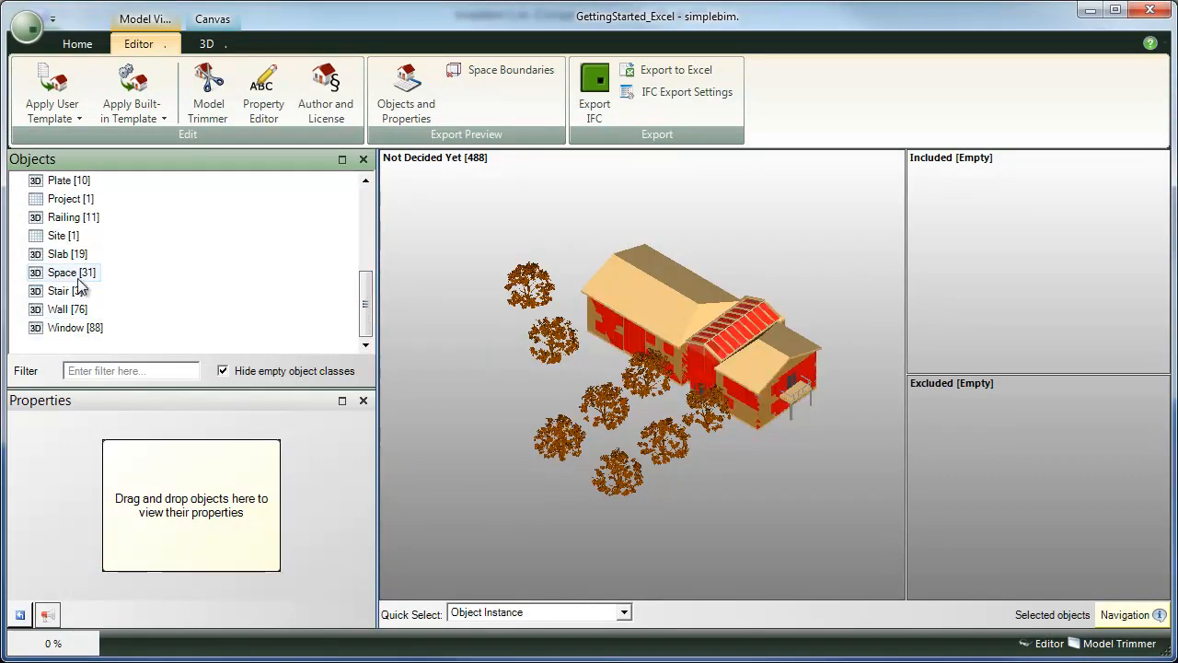
left_click_drag(57, 276, 996, 279)
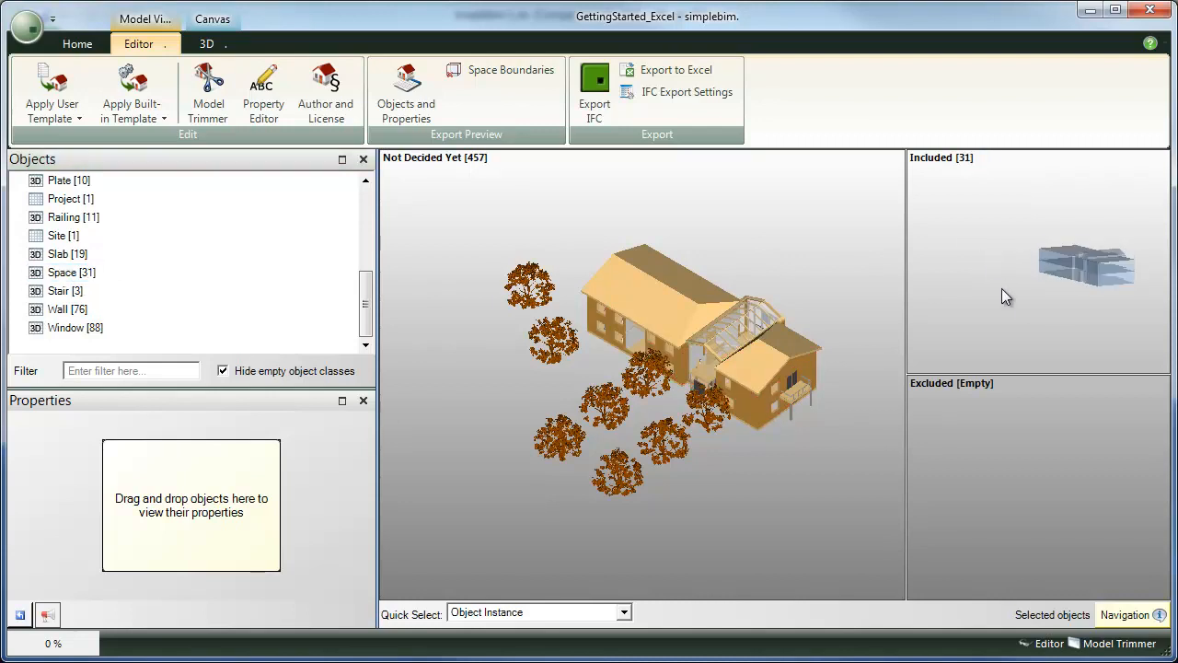
- Move two of the included spaces into the Excluded set
left_click_drag(1127, 272, 1042, 423)
left_click_drag(1123, 271, 1054, 443)
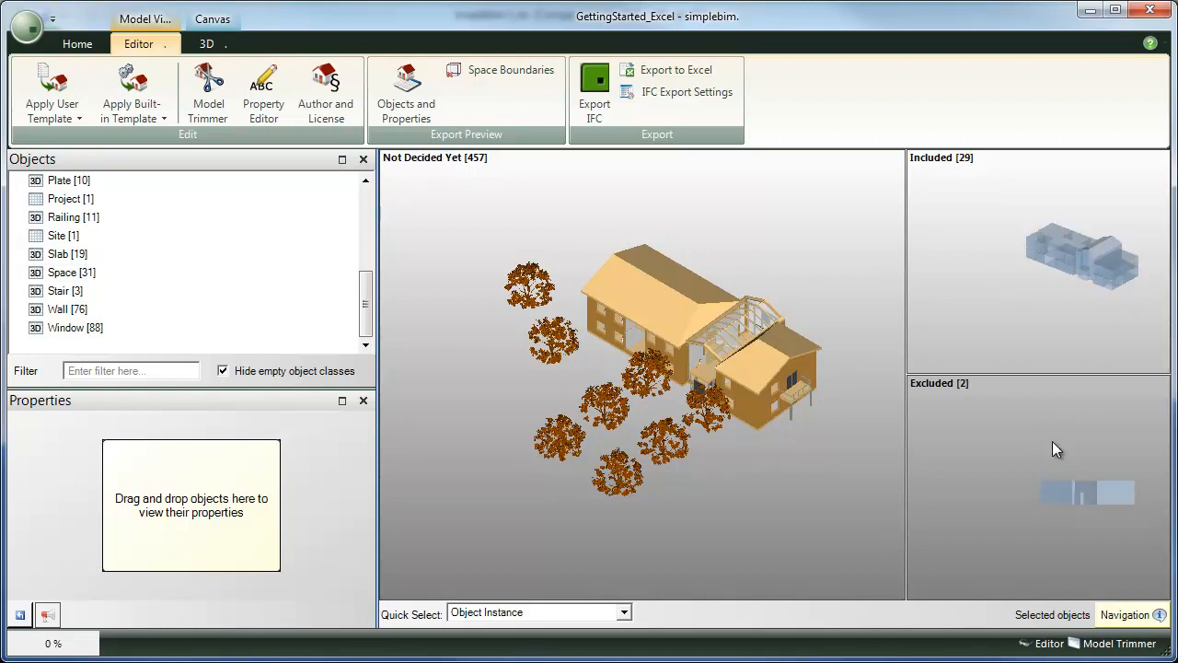
middle_click_drag(1000, 279, 953, 281)
scroll(962, 275, "up", 3)
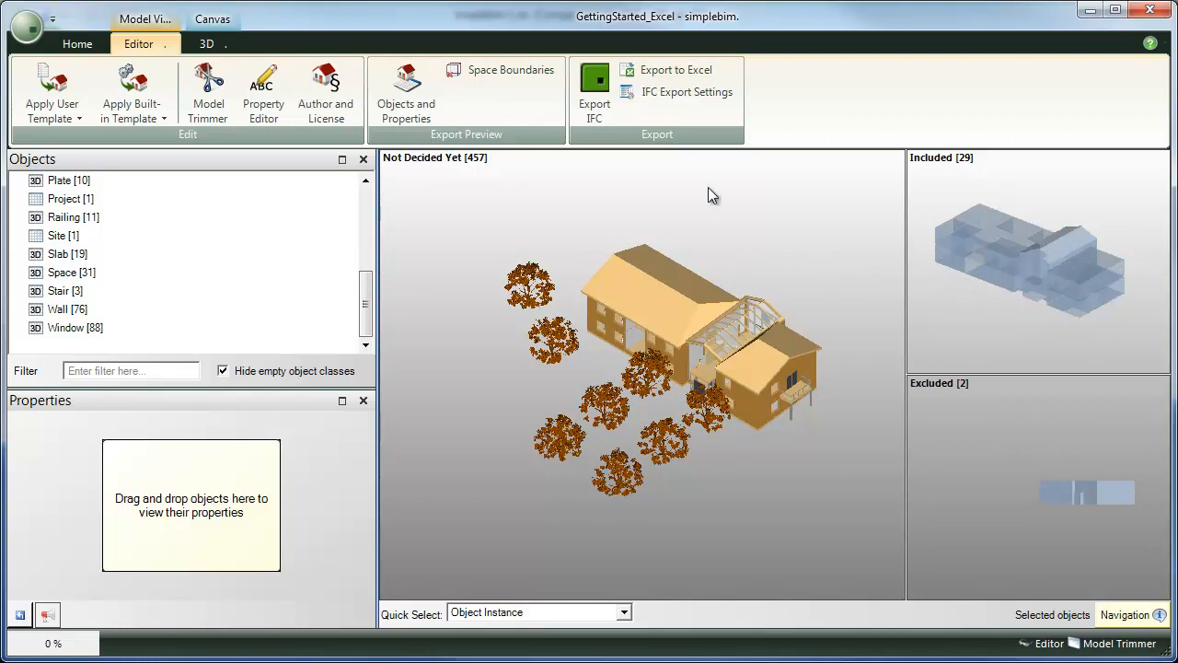
- Export the model to Excel over the existing simplebim 2.xls and open the exported workbook
left_click(669, 67)
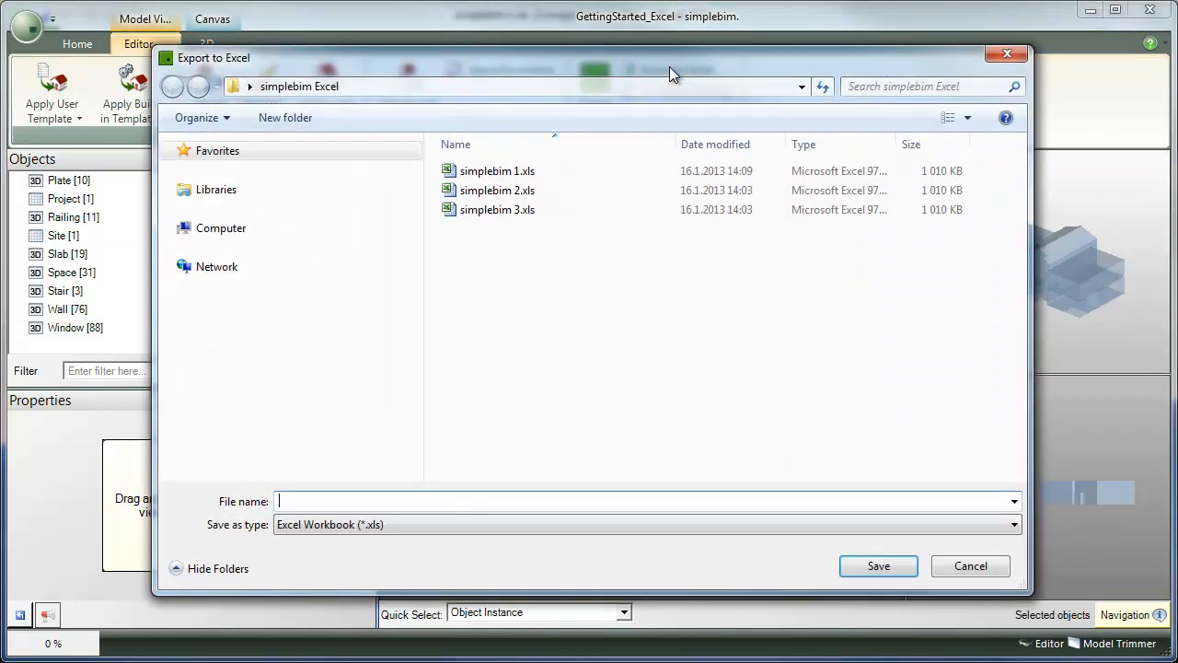
left_click(503, 191)
left_click(878, 565)
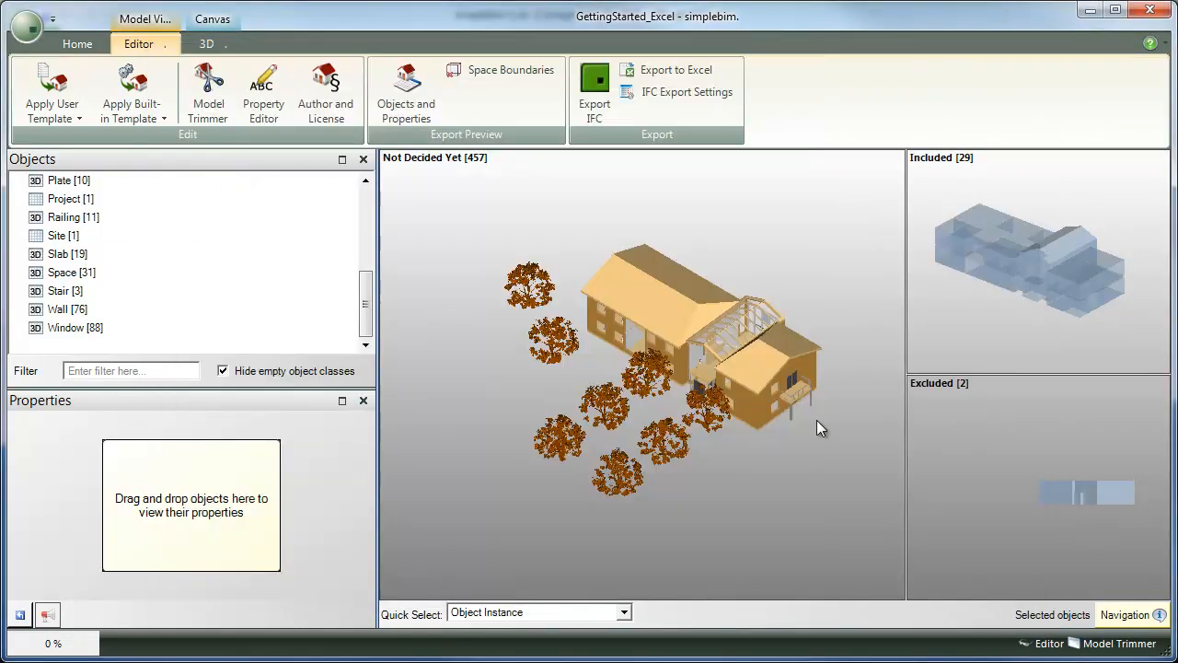
left_click(718, 521)
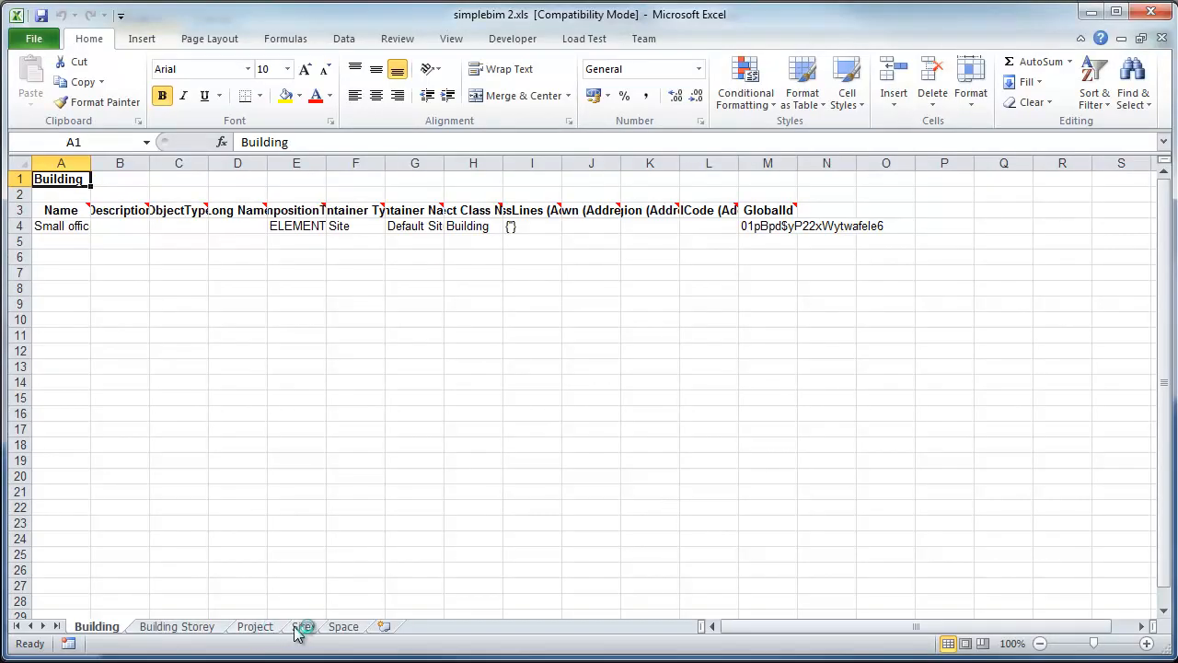
- Examine the rows and property columns on the Space sheet of simplebim 2.xls
left_click(351, 631)
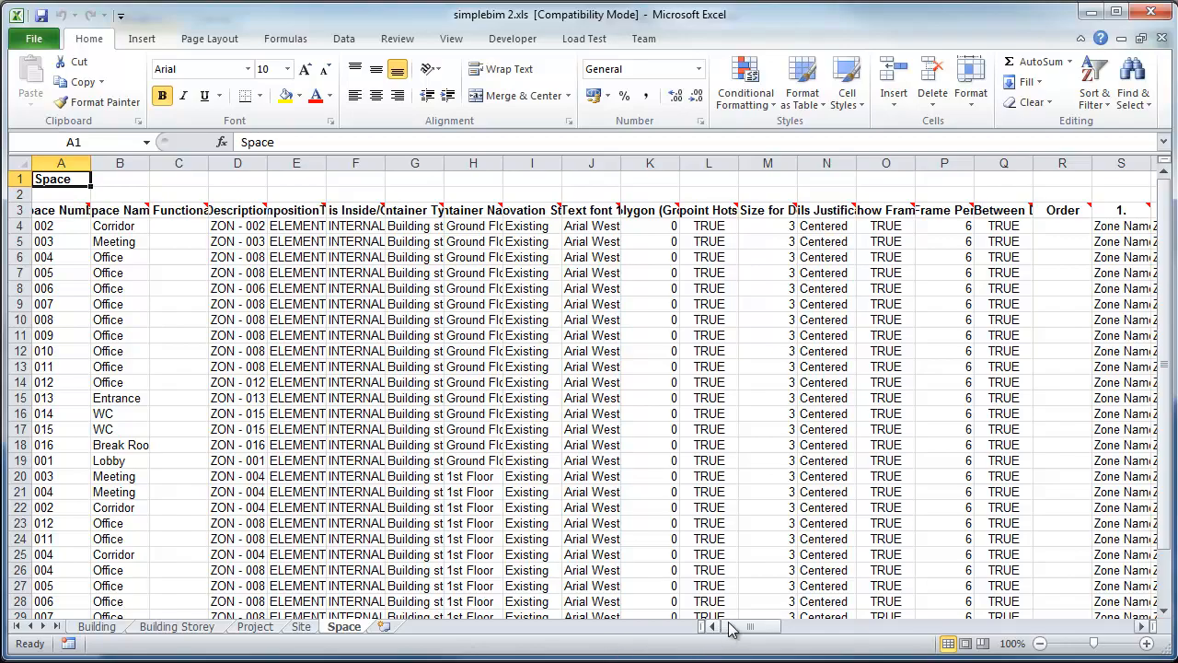
left_click_drag(1167, 269, 1165, 195)
left_click_drag(746, 630, 732, 652)
- Switch back to simplebim and show the properties of the Space objects in an enlarged list
key("alt+Tab")
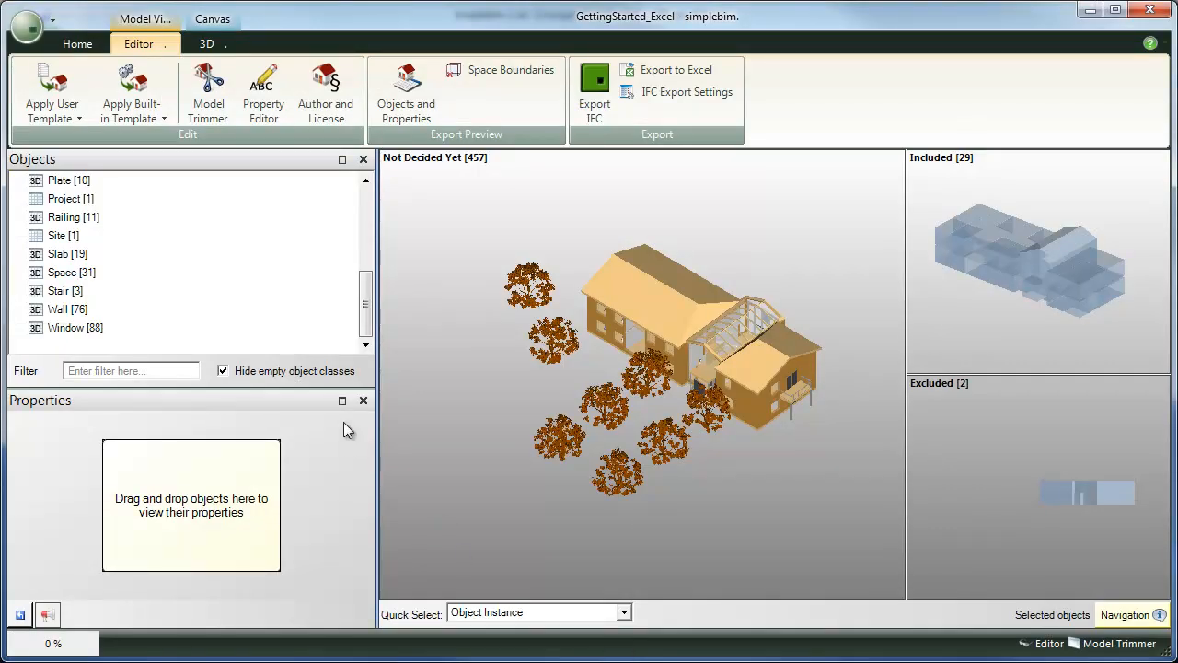
left_click_drag(75, 273, 179, 506)
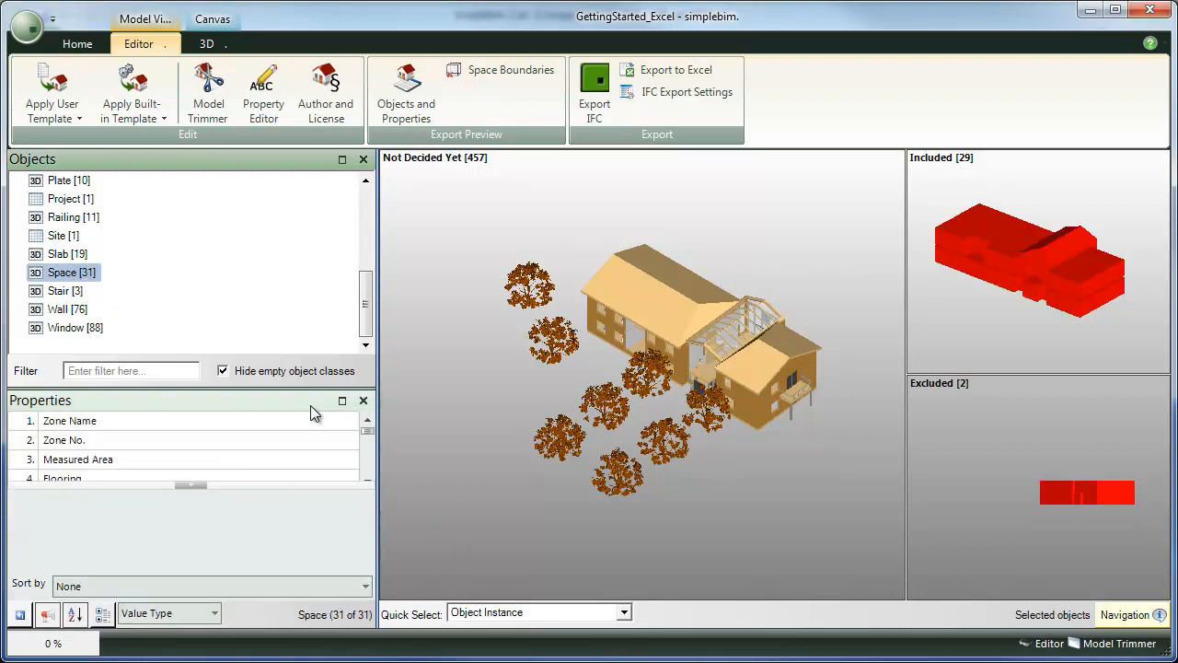
left_click(190, 485)
- Exclude all listed properties of the Space objects, from Zone Name down to the last entry
left_click(270, 208)
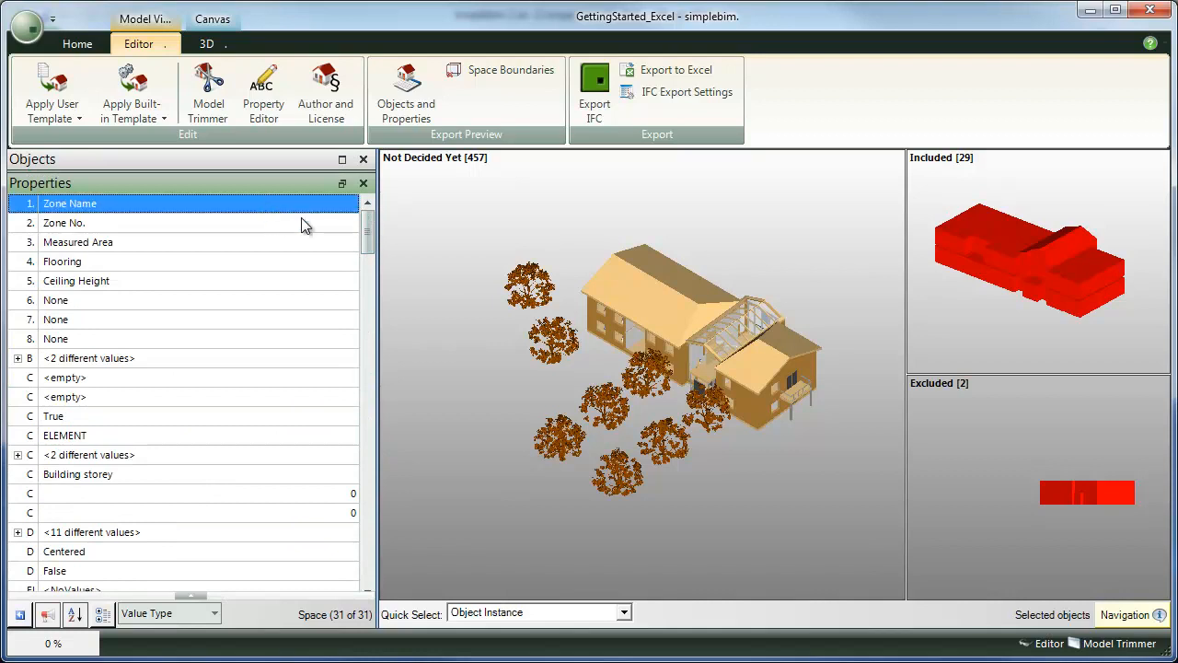
left_click_drag(367, 230, 362, 521)
left_click(99, 474, "shift")
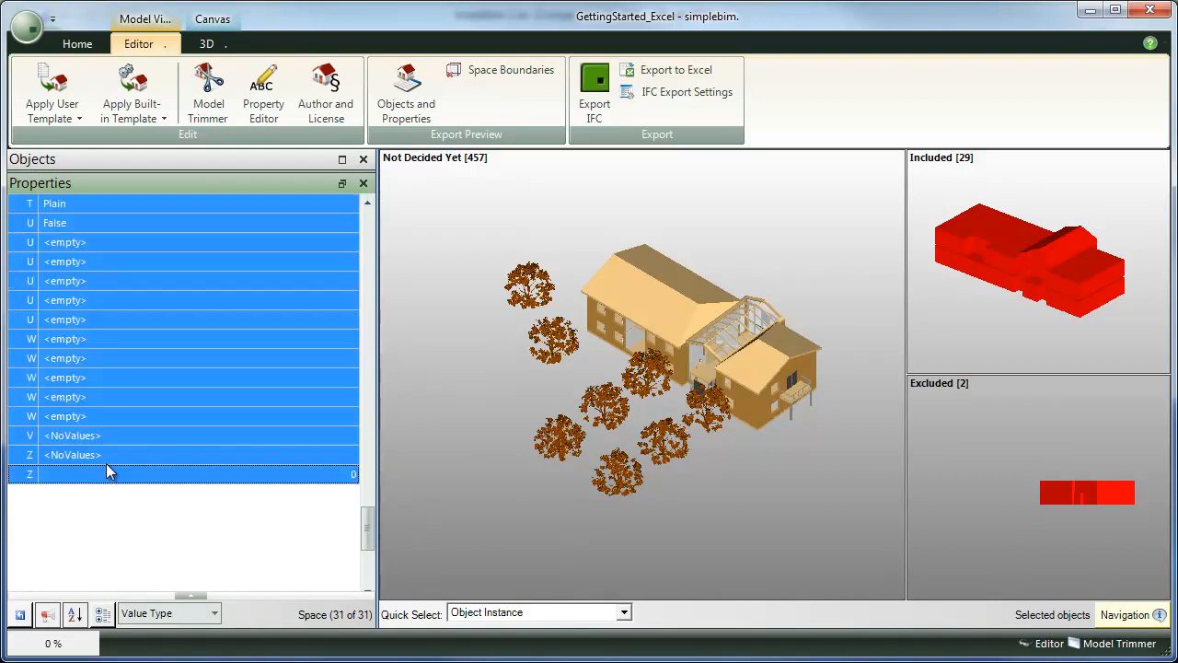
right_click(109, 469)
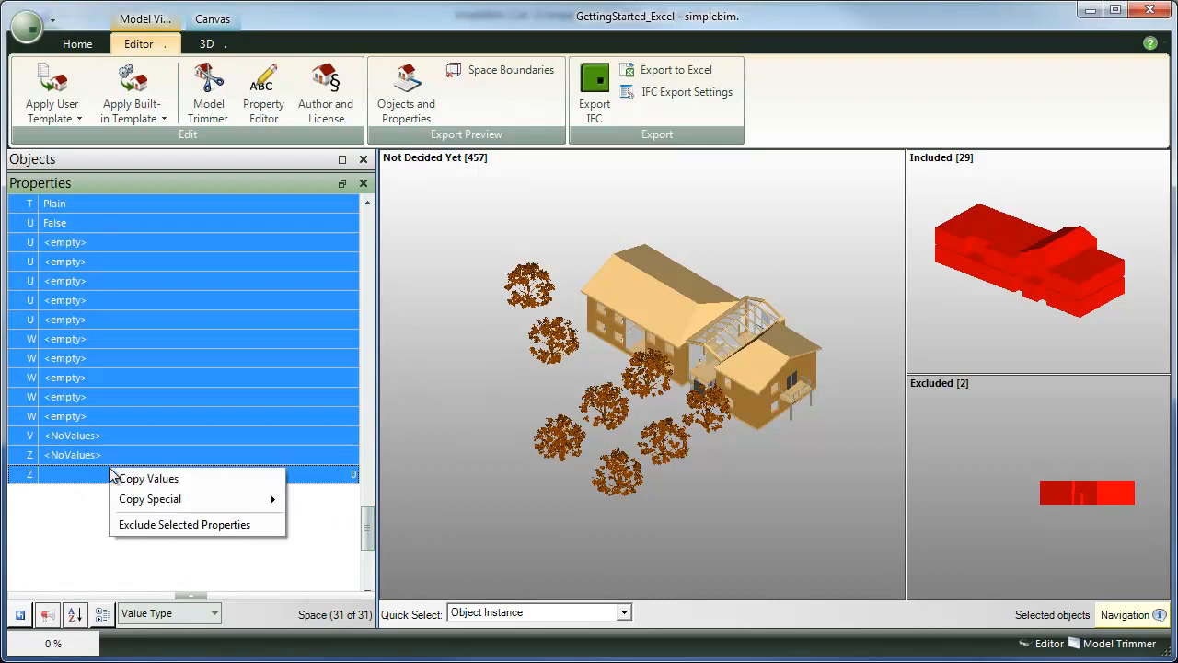
left_click(187, 523)
- Include the Building storey name property of the spaces again
left_click(115, 361)
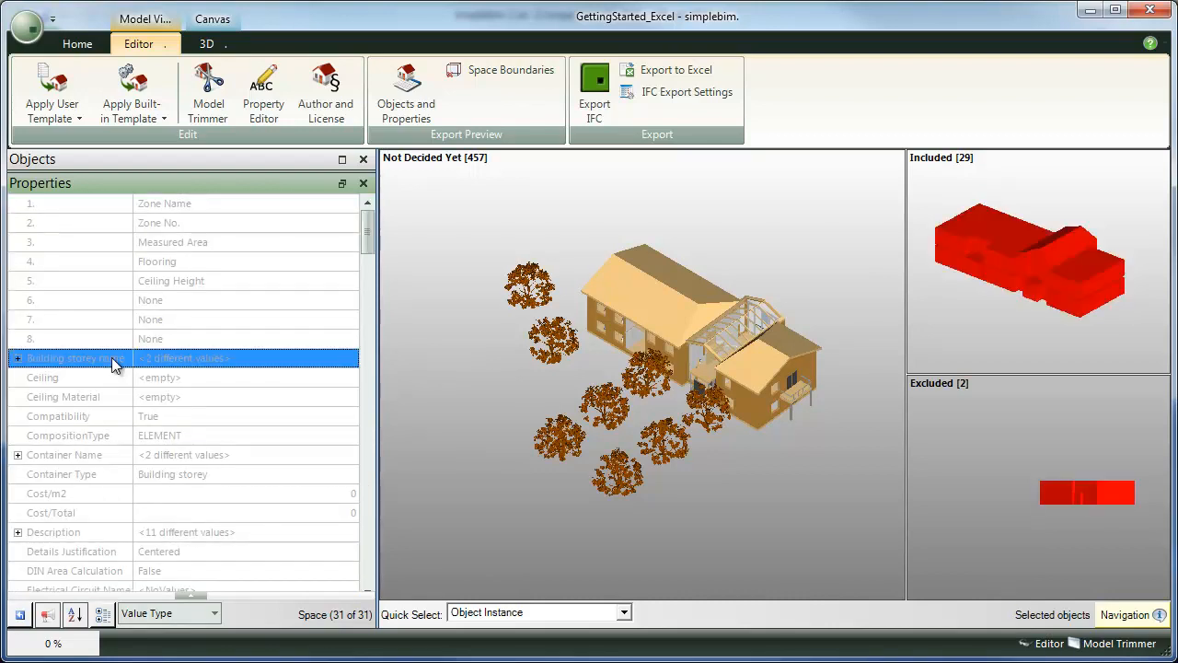
right_click(112, 365)
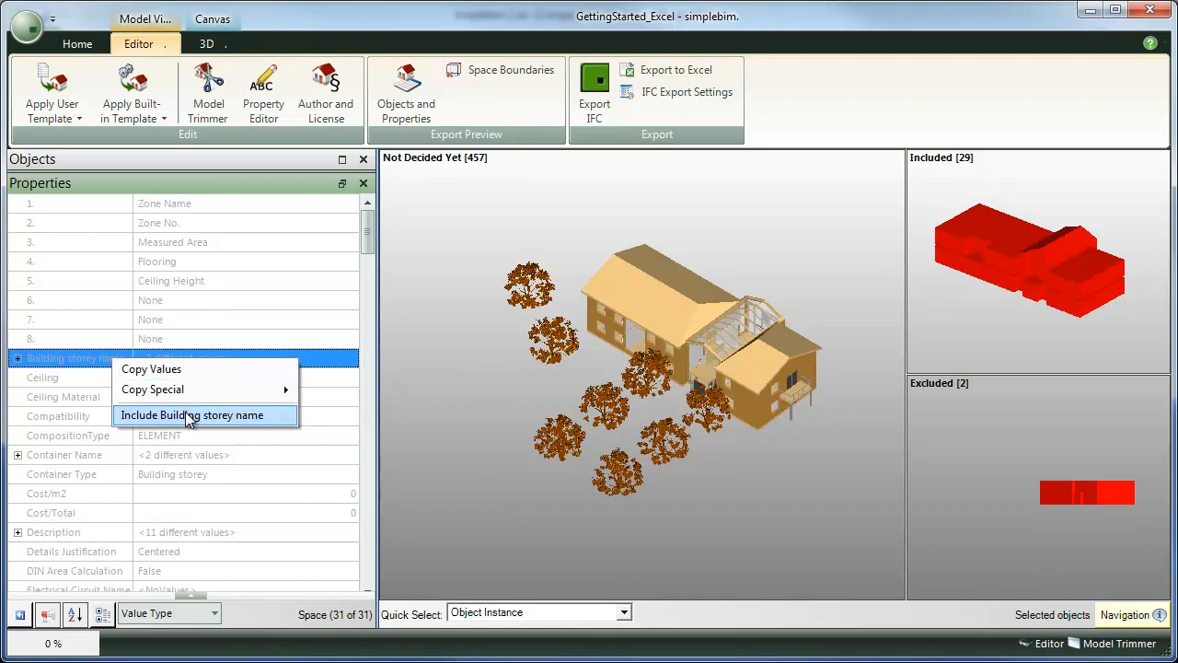
left_click(188, 415)
- Include the Space Name, Space Net Floor Area and Space Number properties of the spaces again
left_click_drag(365, 234, 346, 429)
left_click(77, 286)
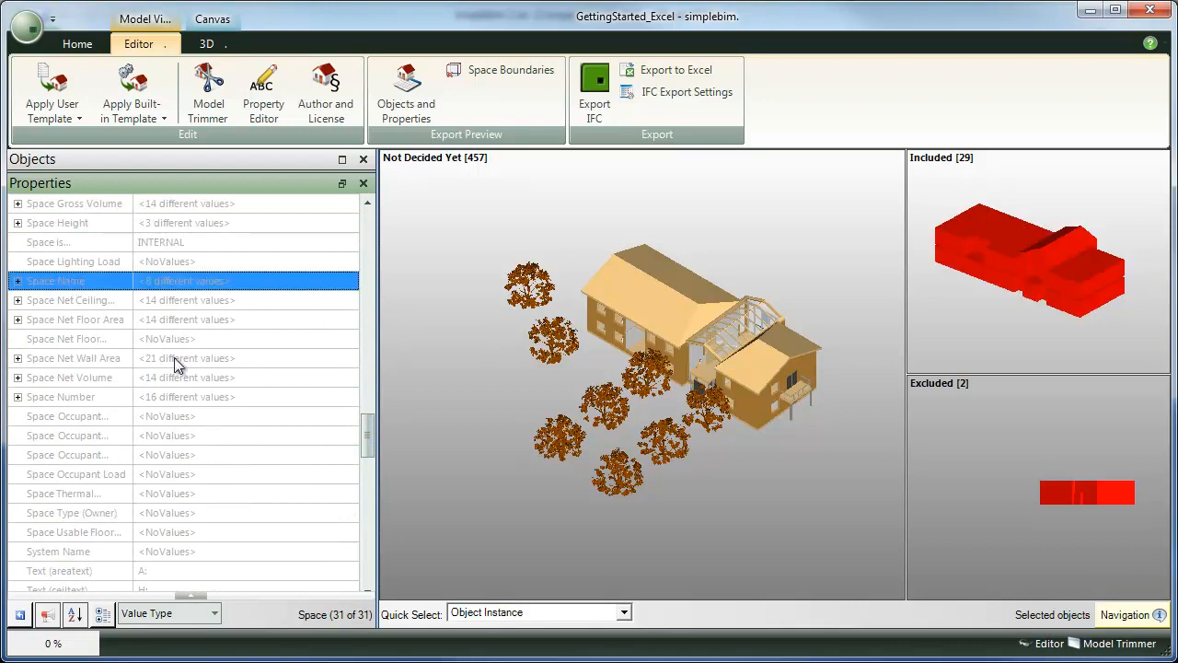
left_click(91, 320, "ctrl")
left_click(85, 396, "ctrl")
right_click(88, 398)
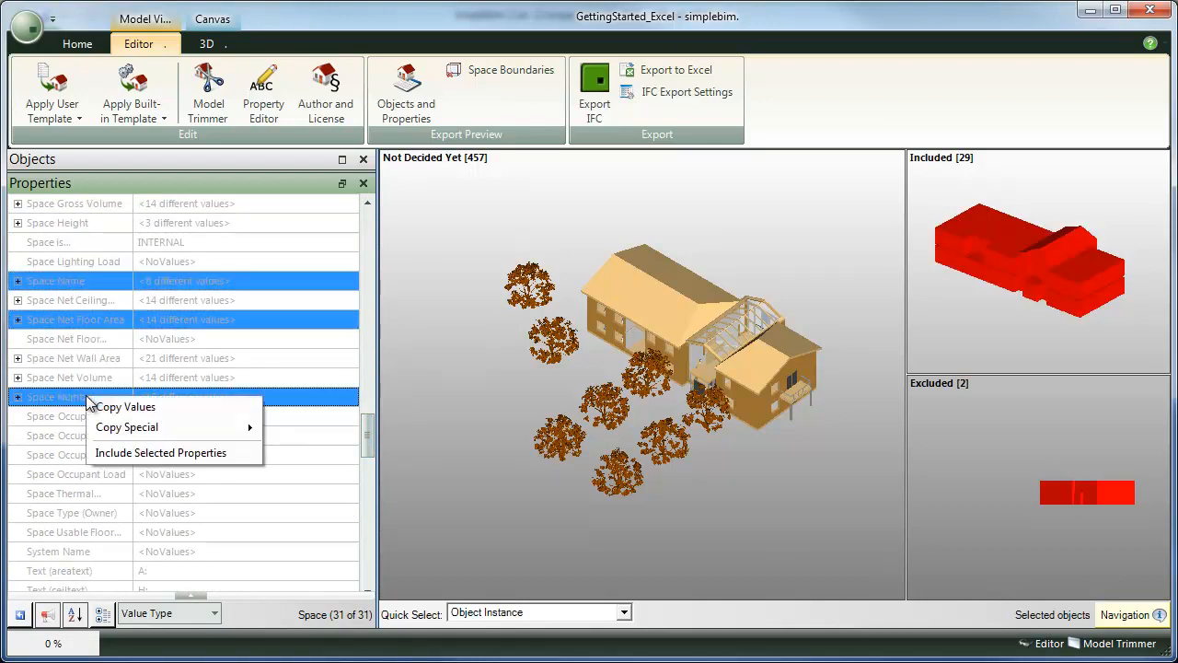
left_click(168, 452)
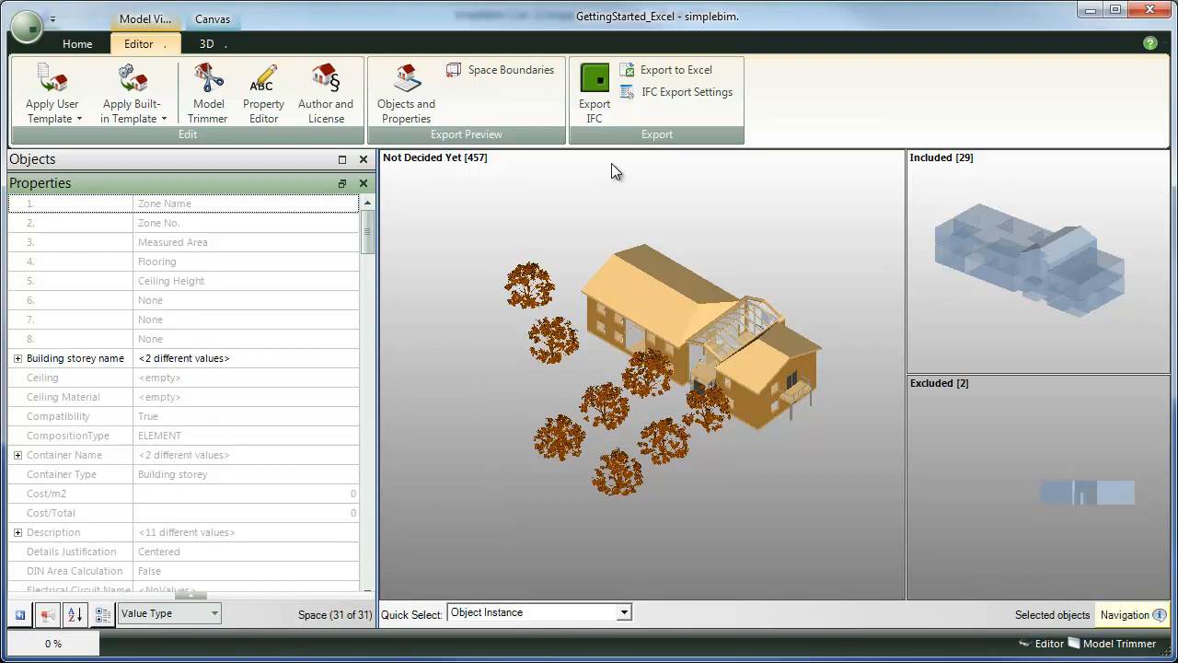
- Export the model to Excel over the existing simplebim 3.xls and open the exported workbook
left_click(667, 70)
left_click(497, 211)
left_click(879, 567)
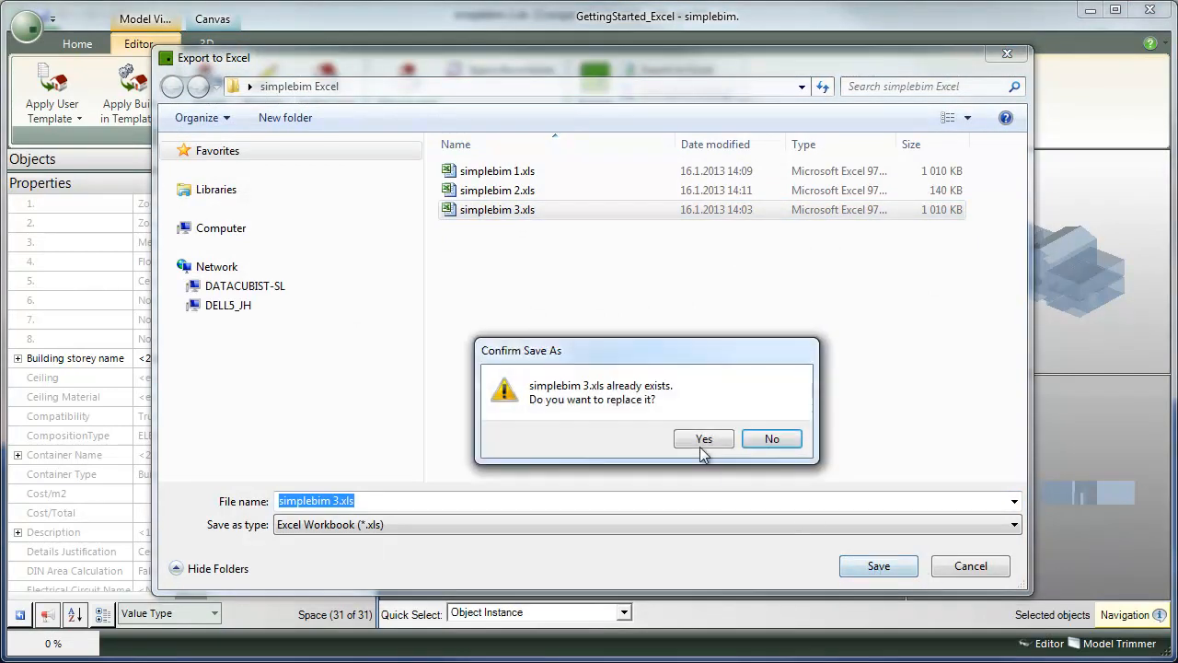
left_click(697, 439)
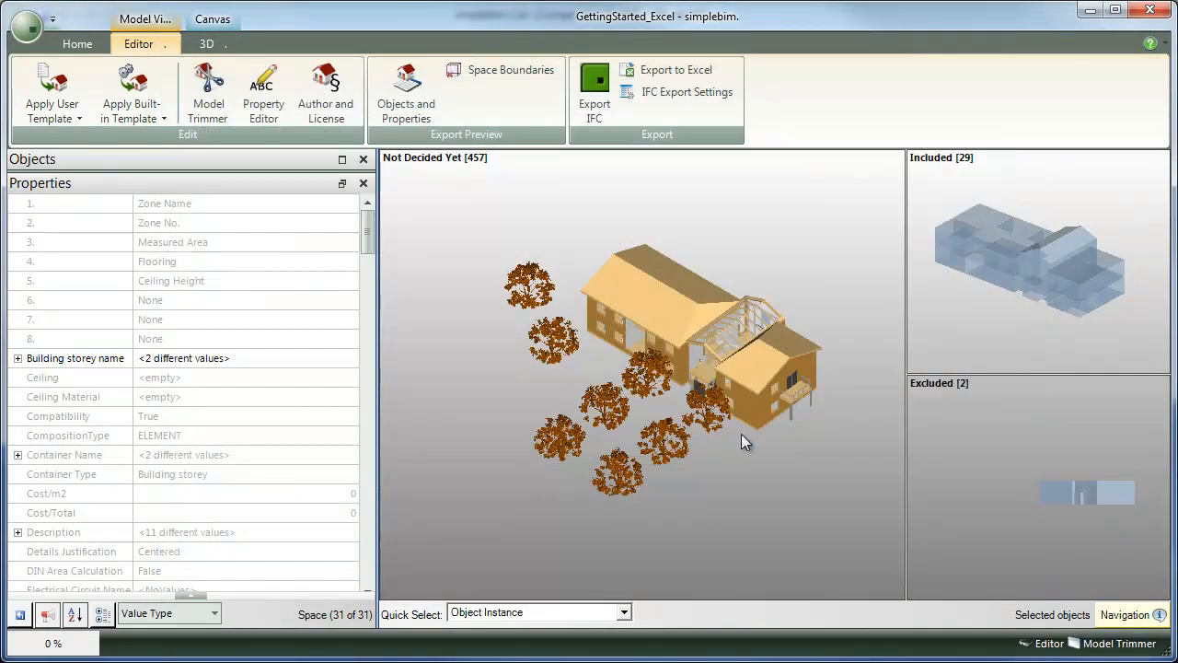
left_click(721, 519)
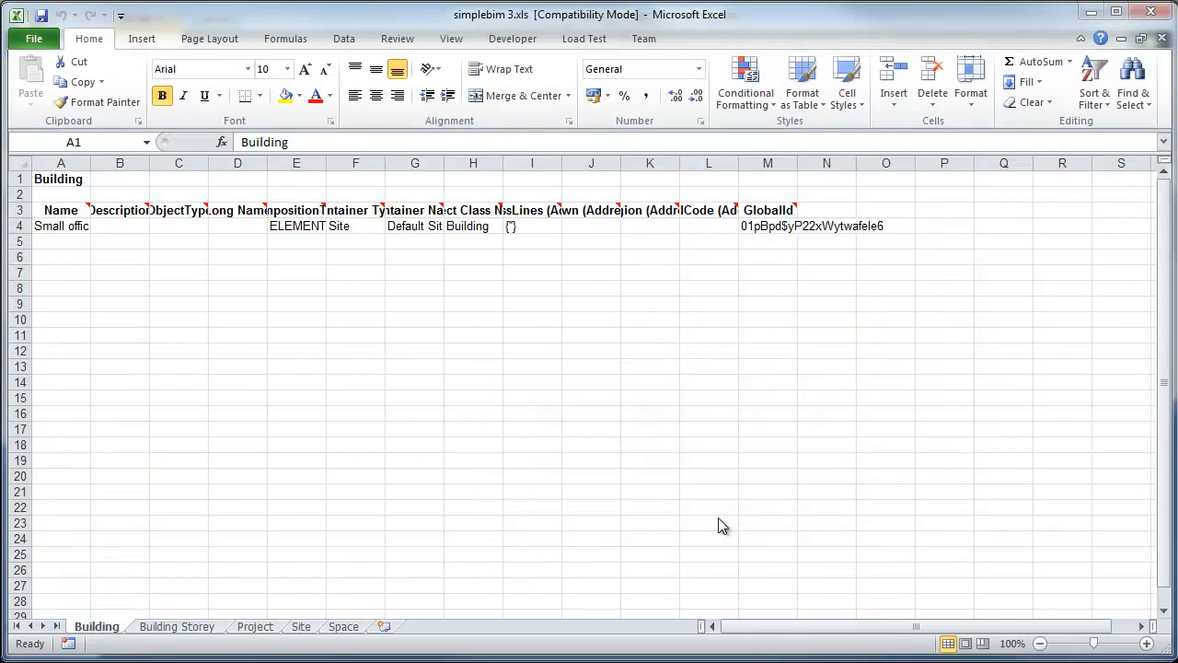
- Show the Space sheet and autofit columns A to F to their contents
left_click(354, 629)
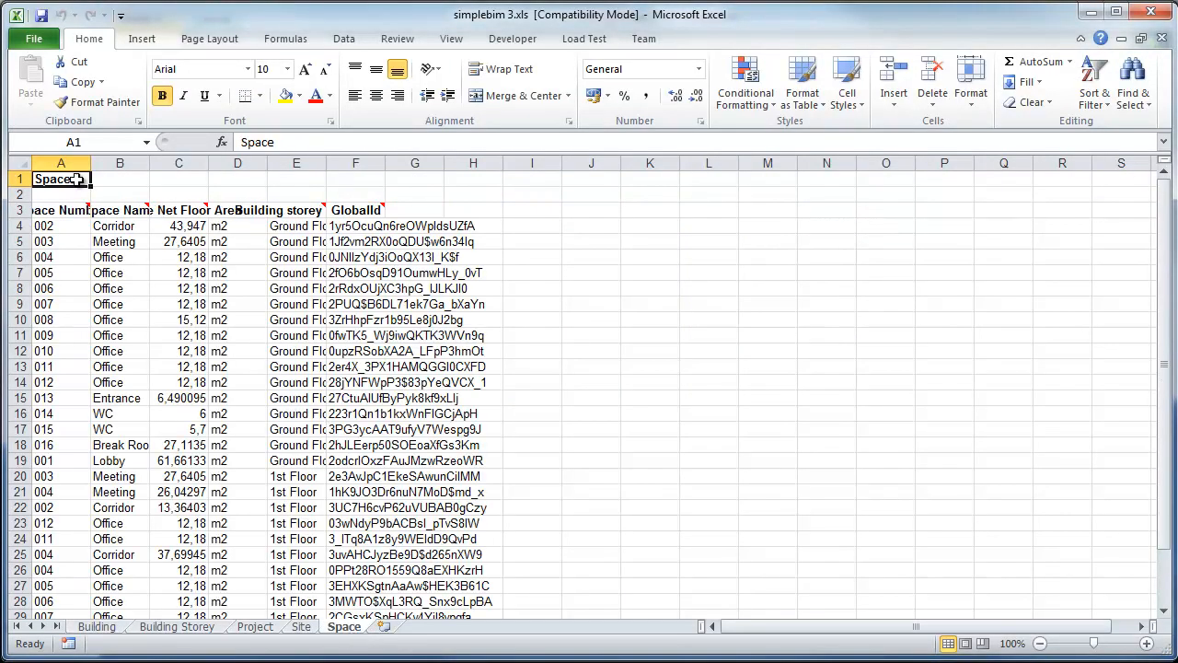
left_click_drag(74, 162, 359, 155)
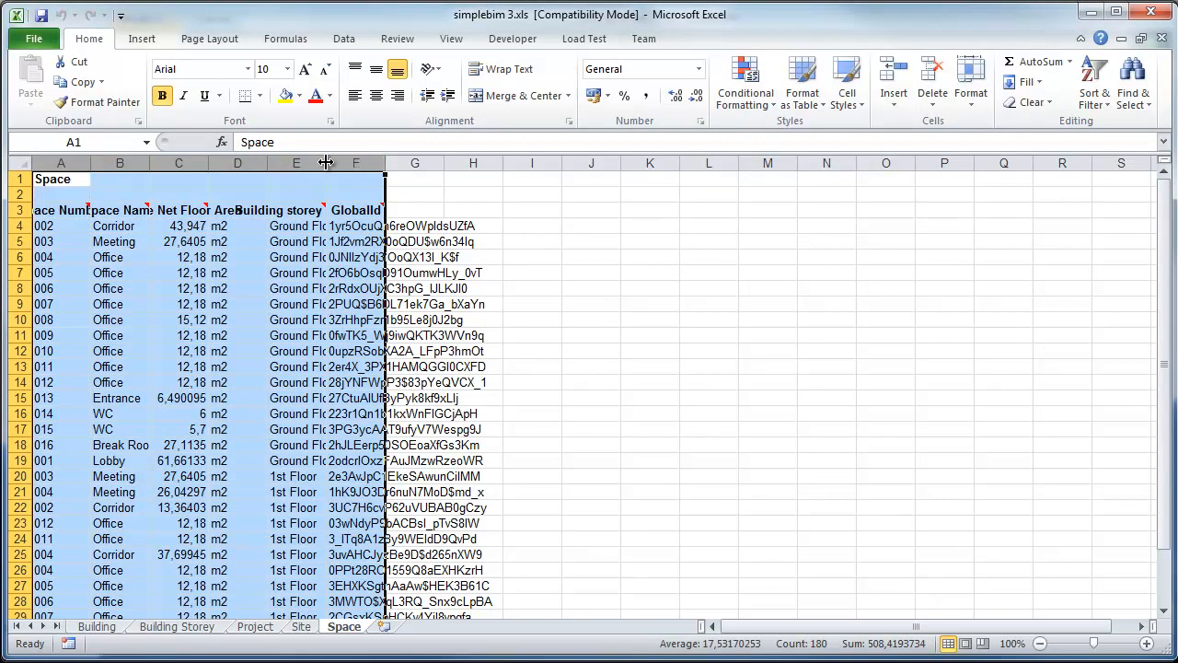
double_click(326, 163)
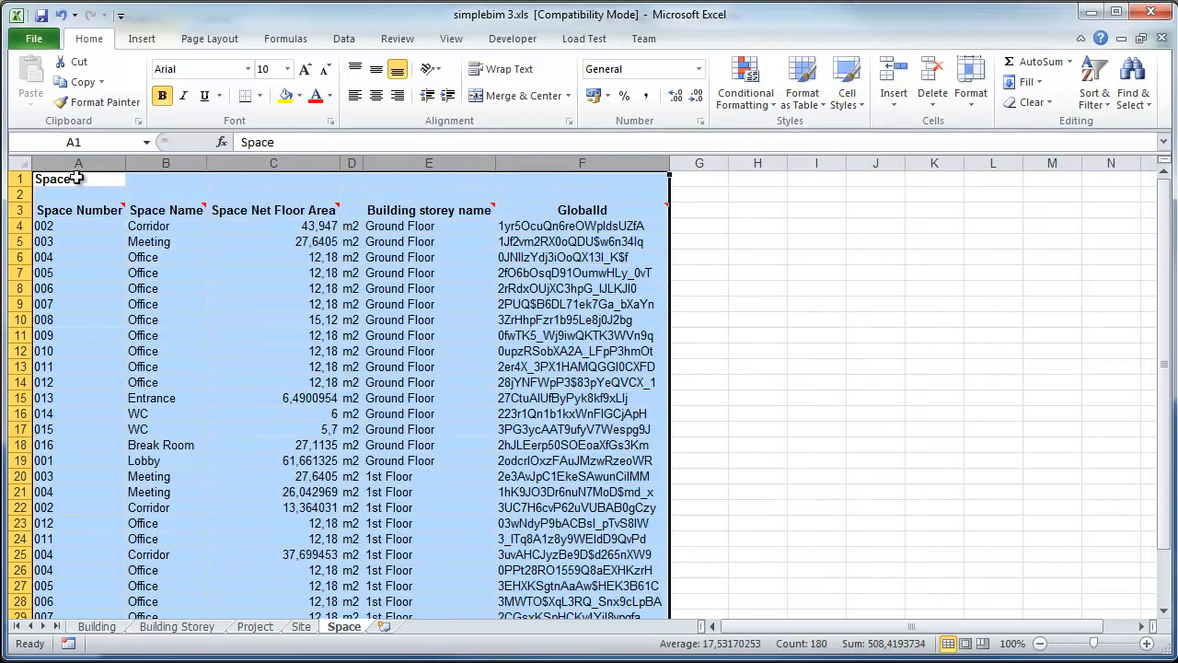
left_click(79, 179)
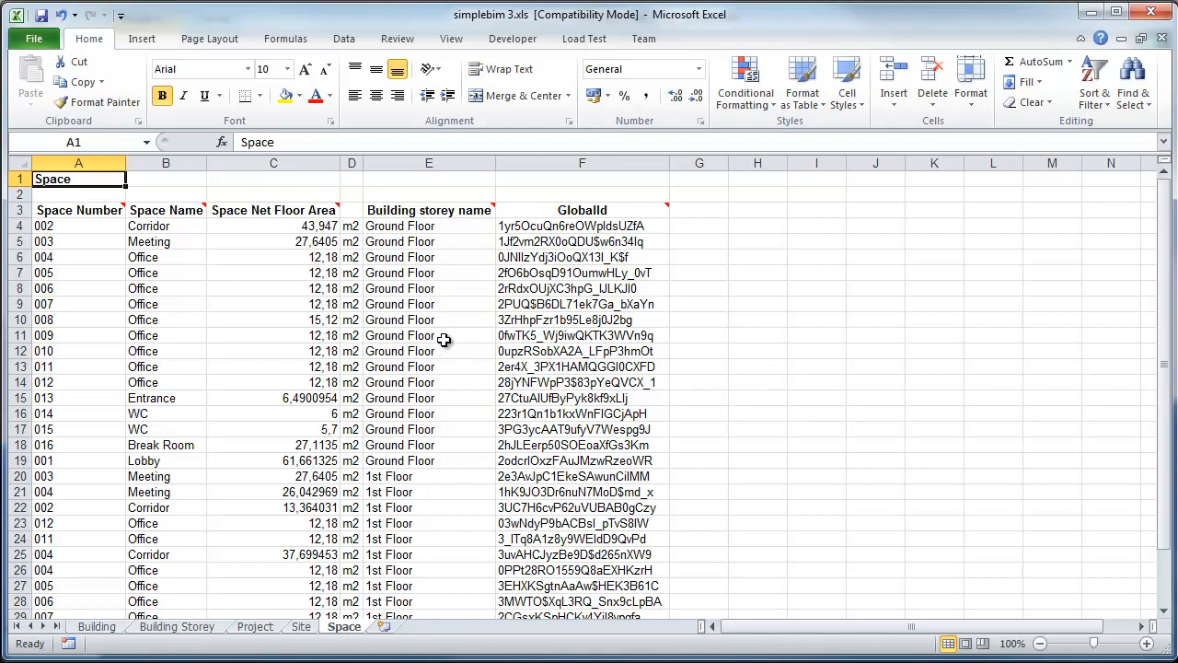
- Convert the space list in A3:F32, from Space Number to GlobalId, into a table with headers
left_click_drag(53, 210, 600, 586)
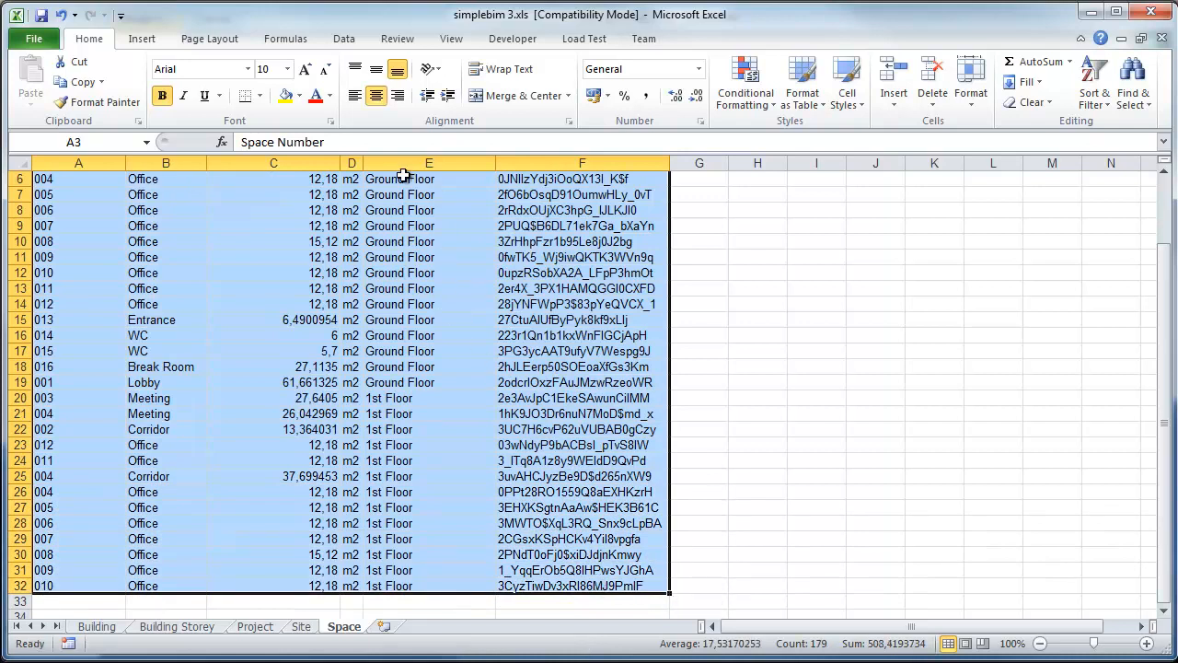
left_click(339, 42)
left_click(154, 42)
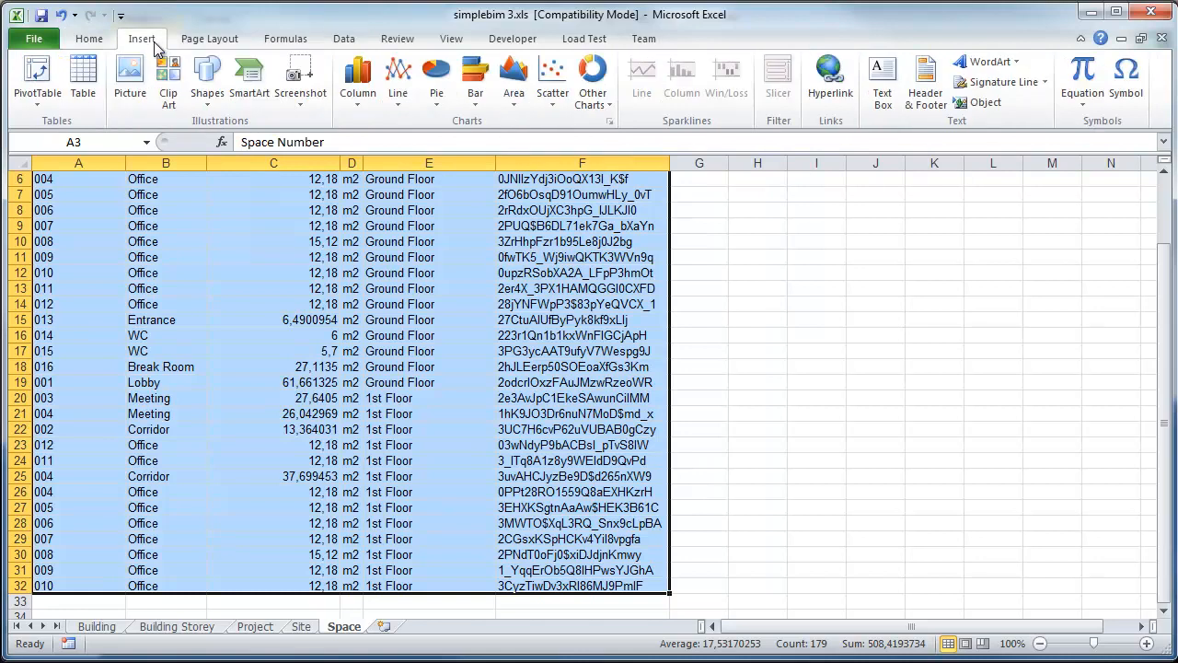
left_click(83, 79)
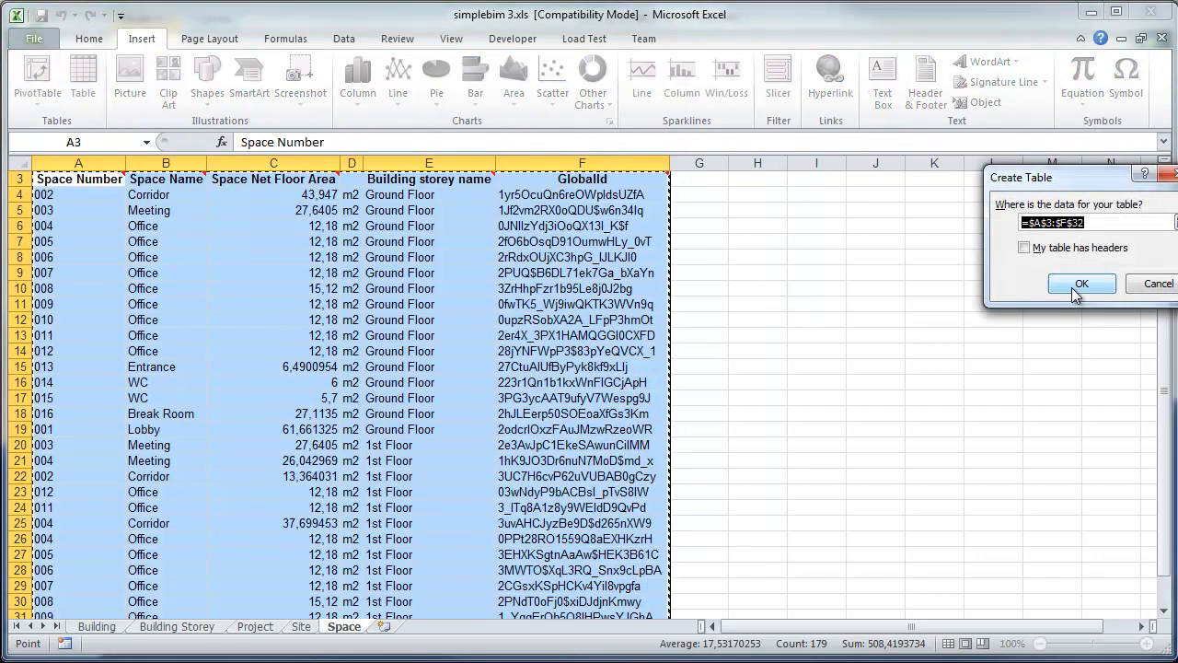
left_click(1064, 248)
left_click(1079, 283)
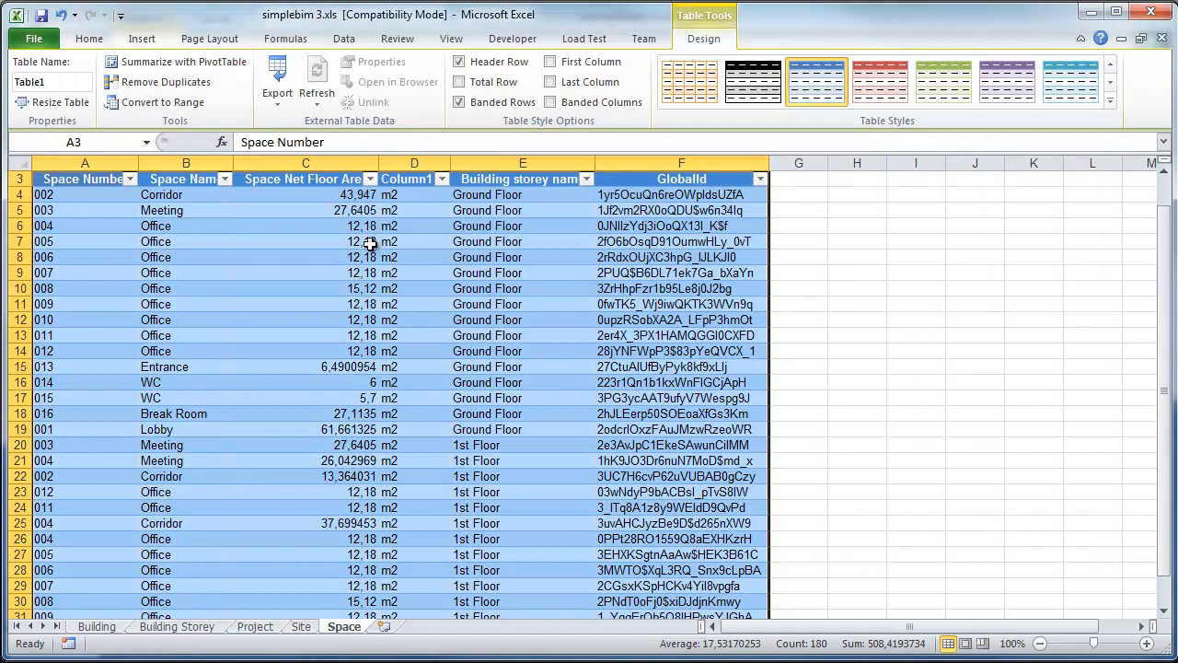
- Format the Space Net Floor Area values to show two decimals
left_click(324, 211)
left_click_drag(324, 193, 304, 589)
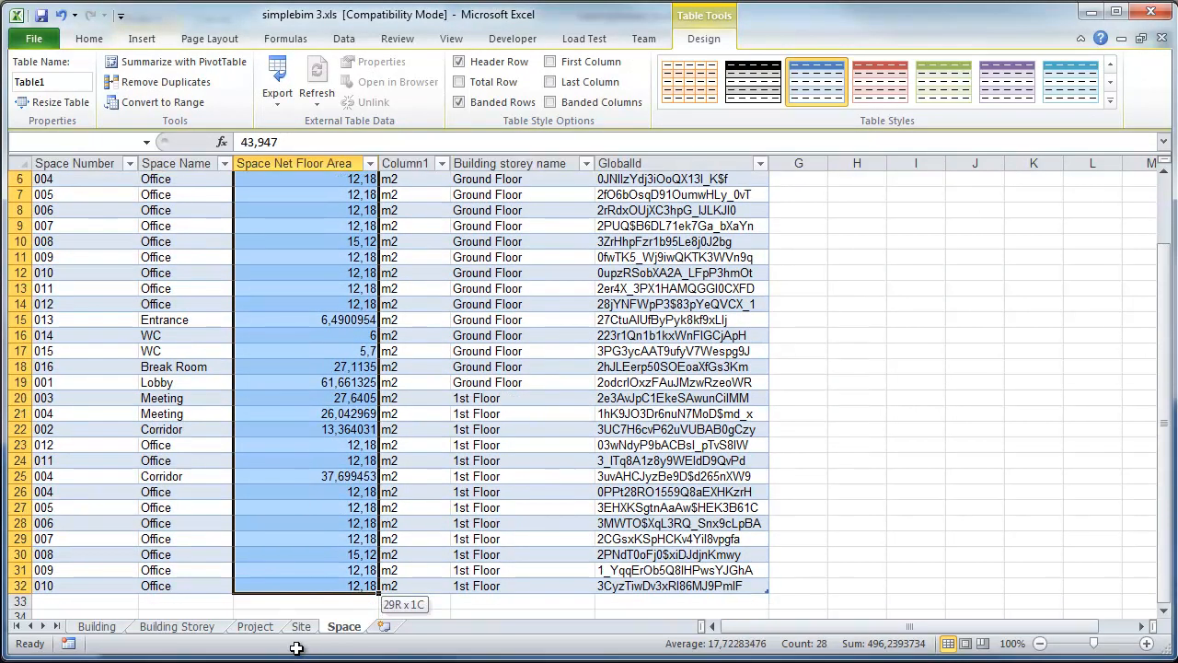
left_click(89, 37)
left_click(692, 96)
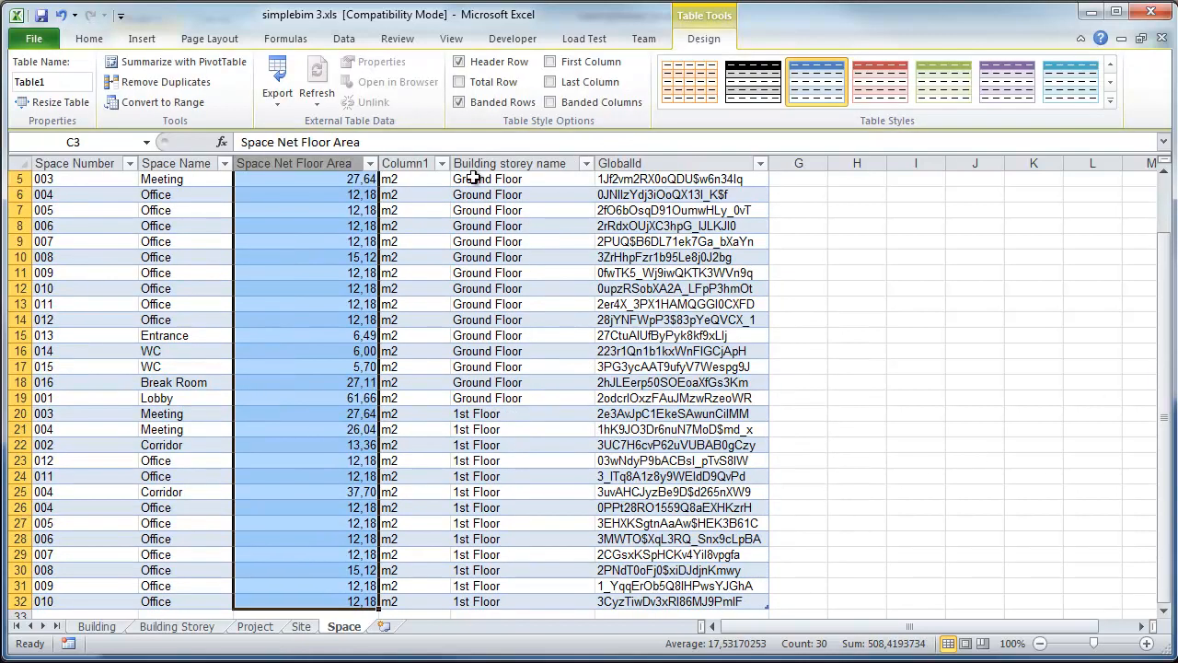
- Add a total row to the table that sums Space Net Floor Area, and enter m2 as its unit in D33
left_click(460, 82)
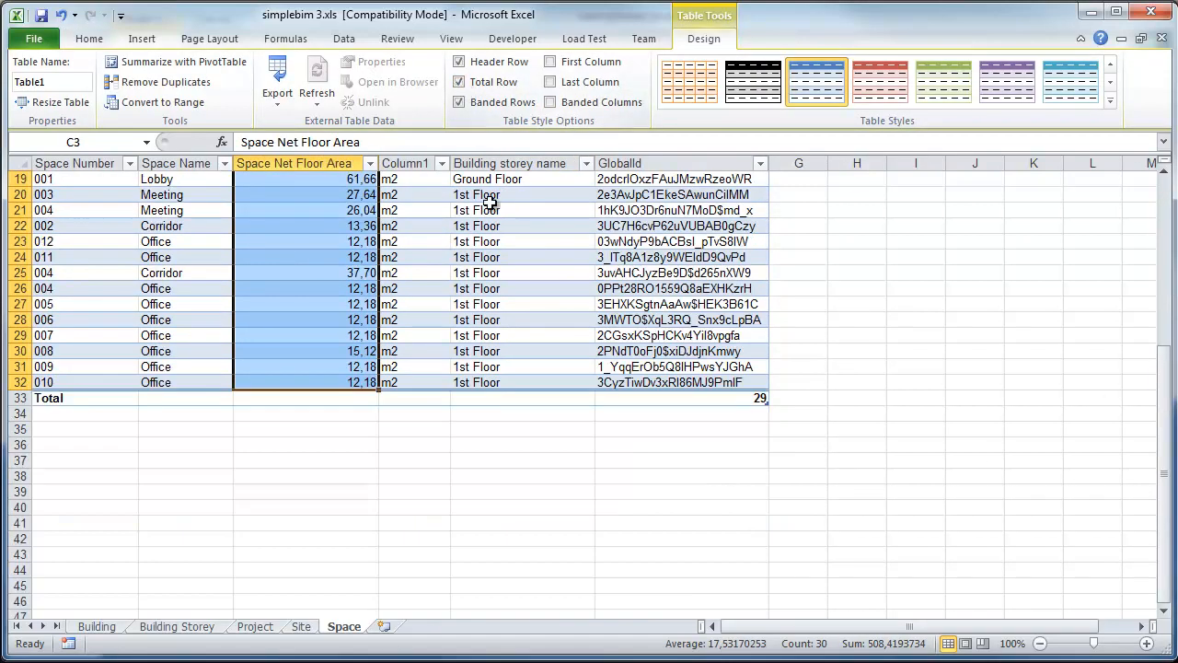
left_click(312, 396)
left_click(390, 400)
left_click(296, 494)
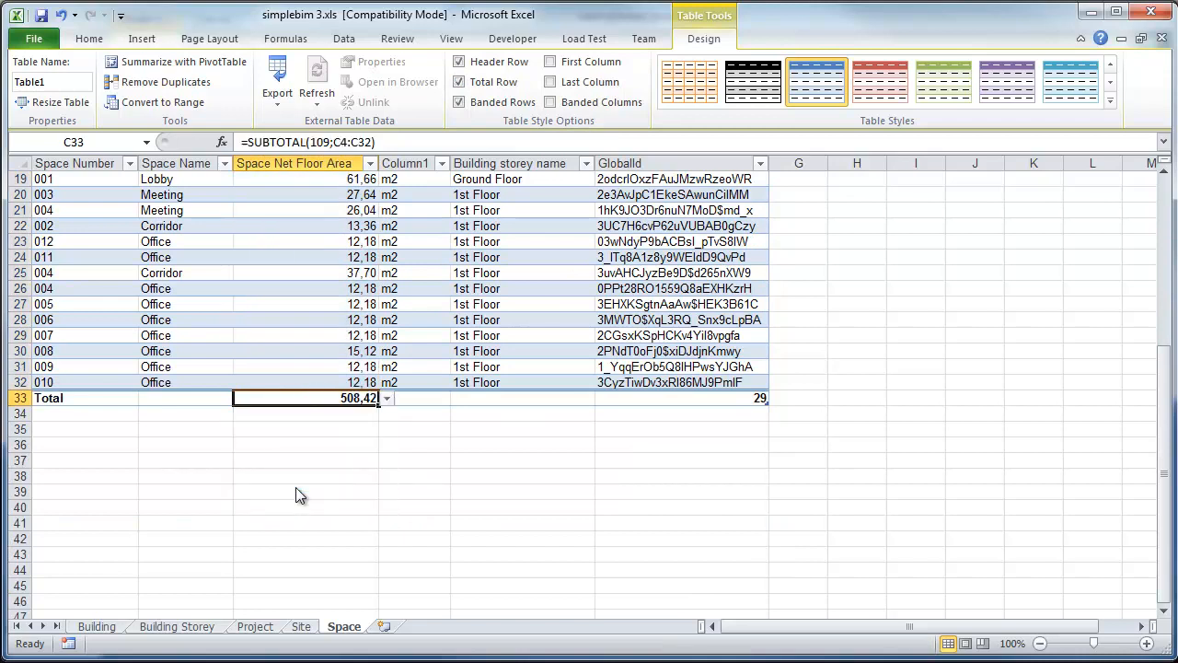
left_click(399, 402)
type("m2")
key("Return")
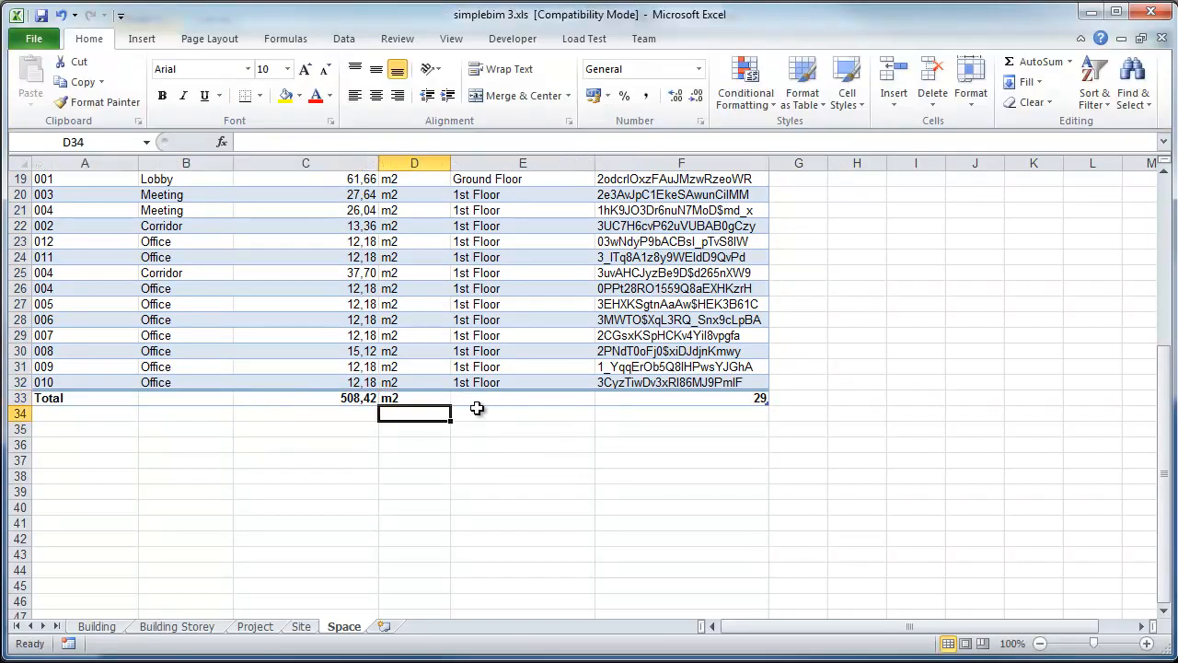
- Filter the Building storey name column to show only the Ground Floor spaces
left_click_drag(1162, 512, 1147, 243)
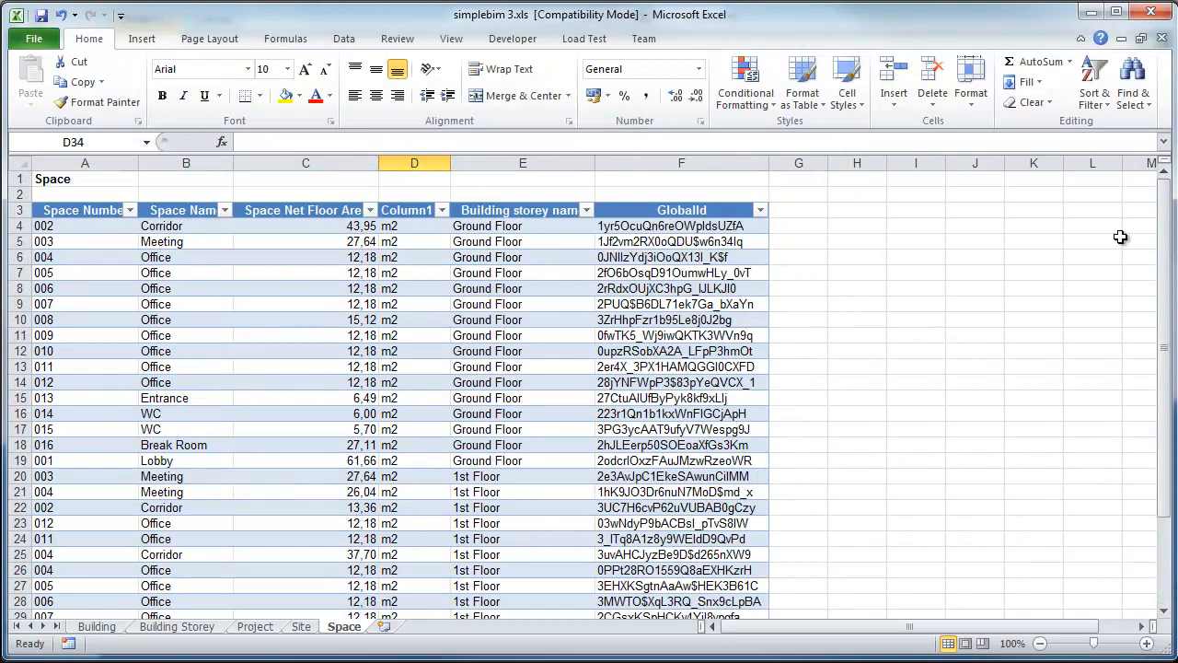
left_click(573, 228)
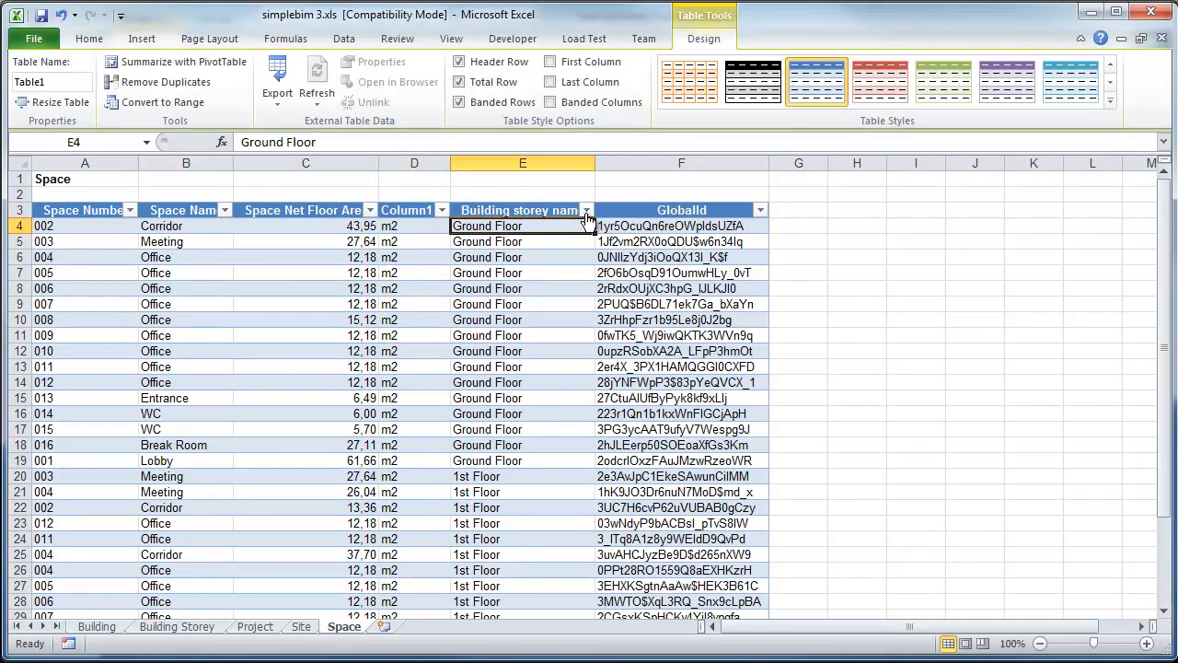
left_click(587, 210)
left_click(405, 394)
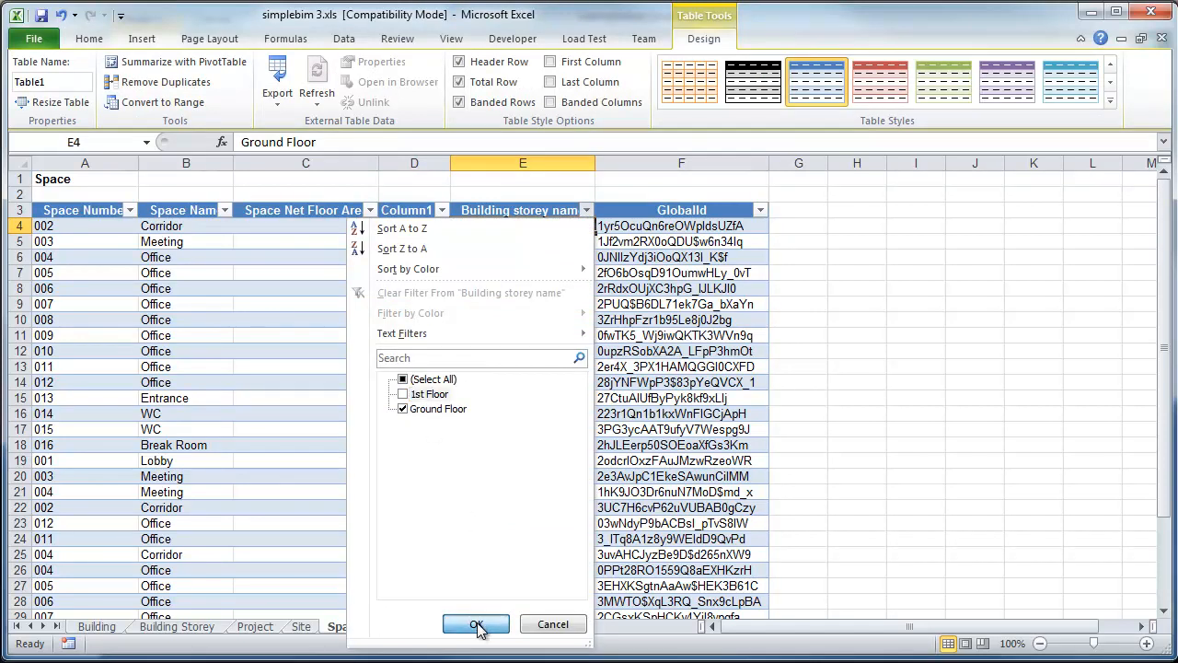
left_click(477, 624)
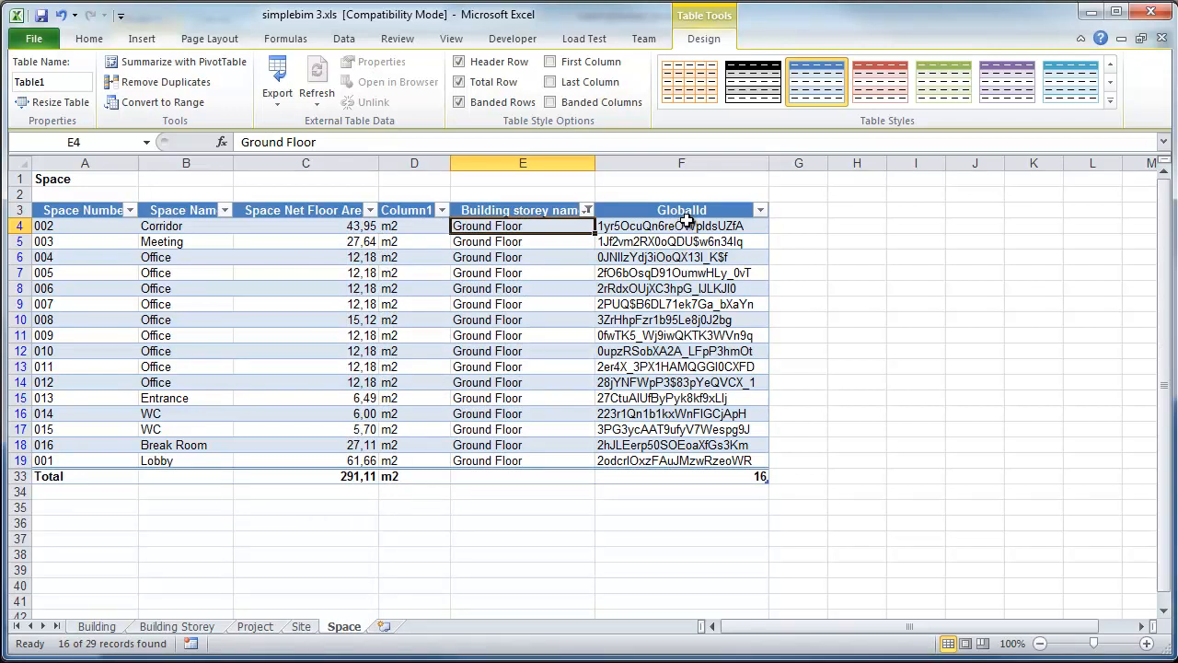
- Hide column F, which holds the GlobalId values
mouse_move(717, 215)
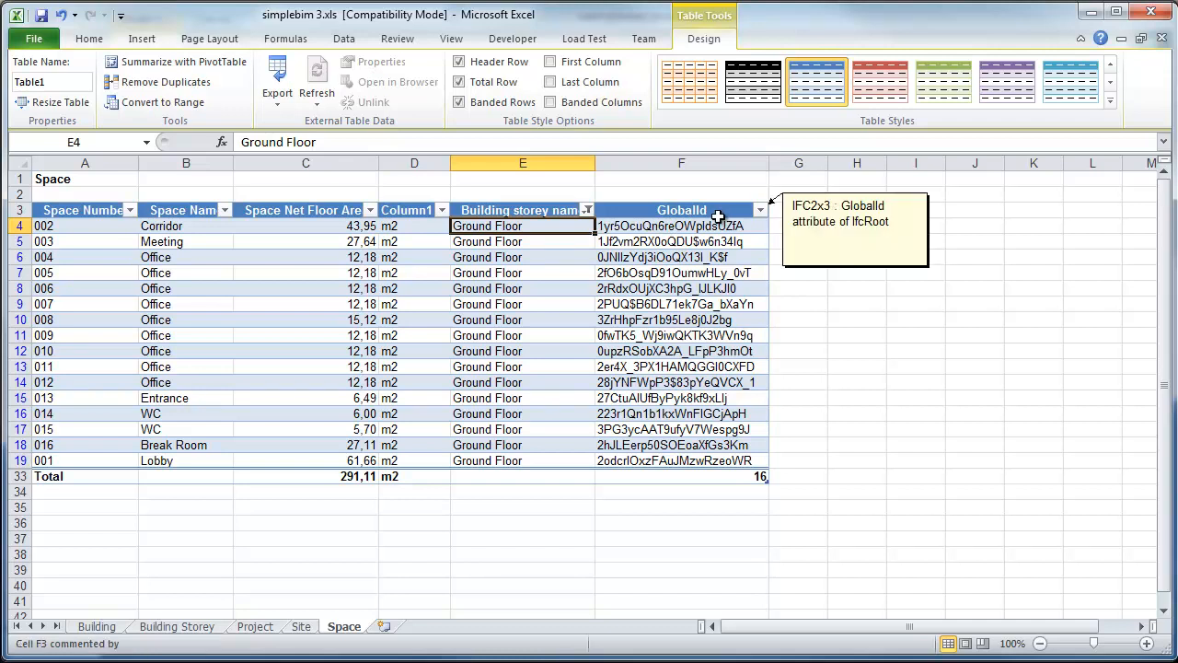
left_click(644, 168)
right_click(644, 170)
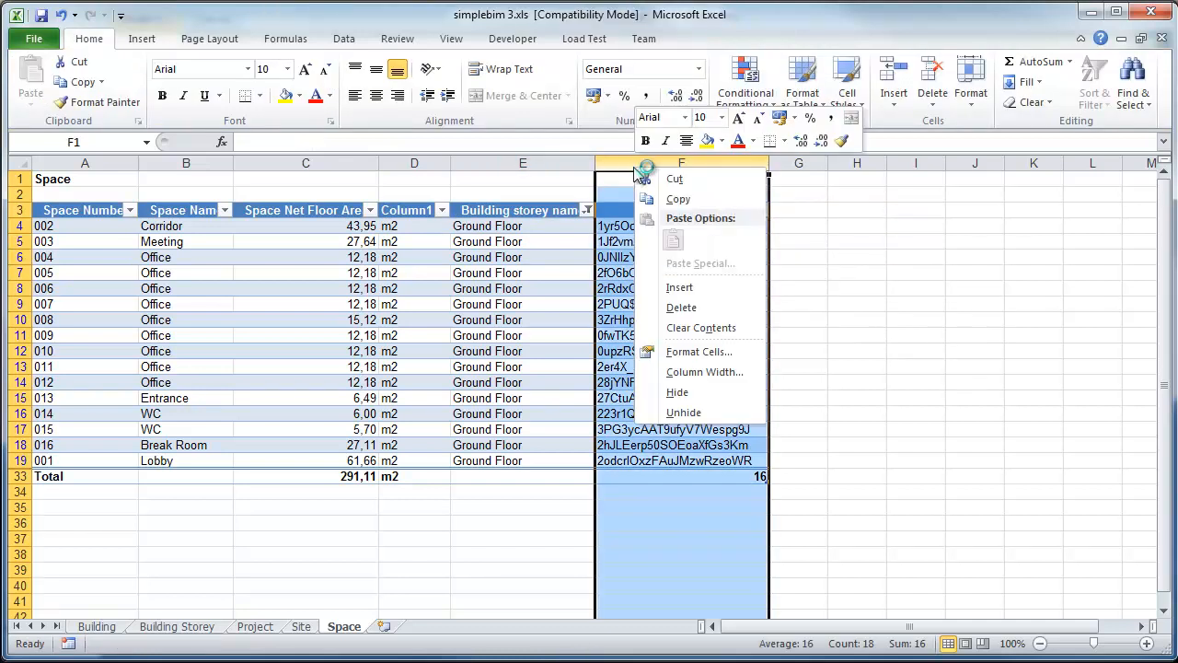
left_click(713, 394)
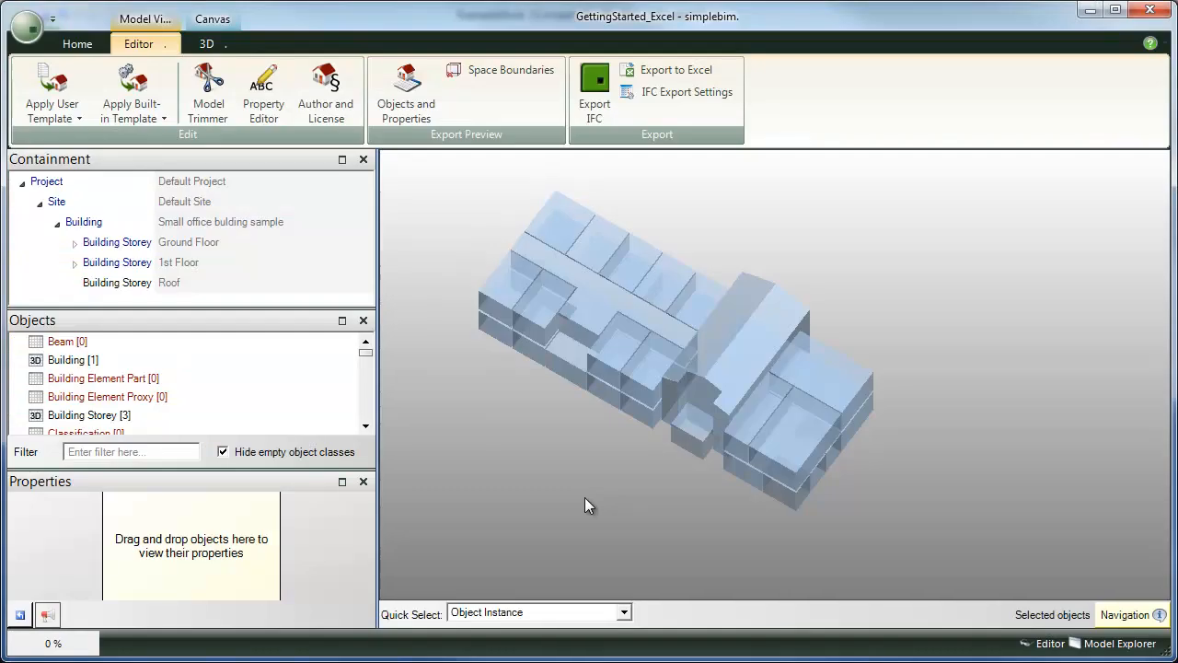
- Switch to simplebim, enlarge the 3D model and show the properties of all Space objects in a maximized Properties view
scroll(673, 525, "up", 3)
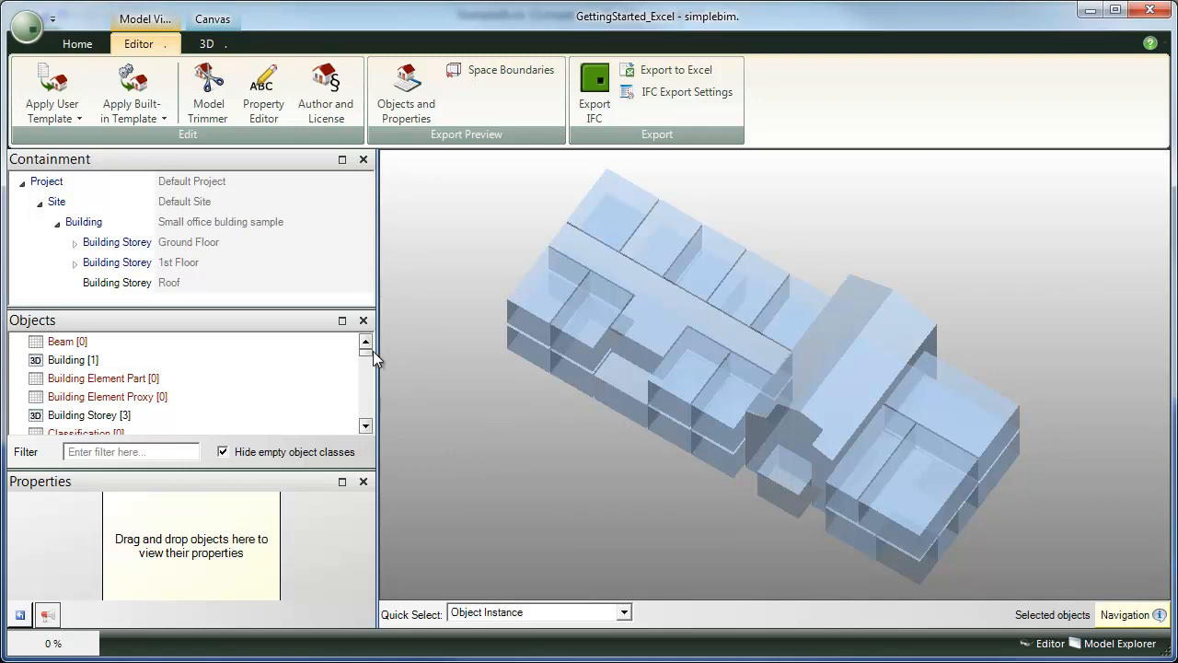
scroll(365, 403, "down", 10)
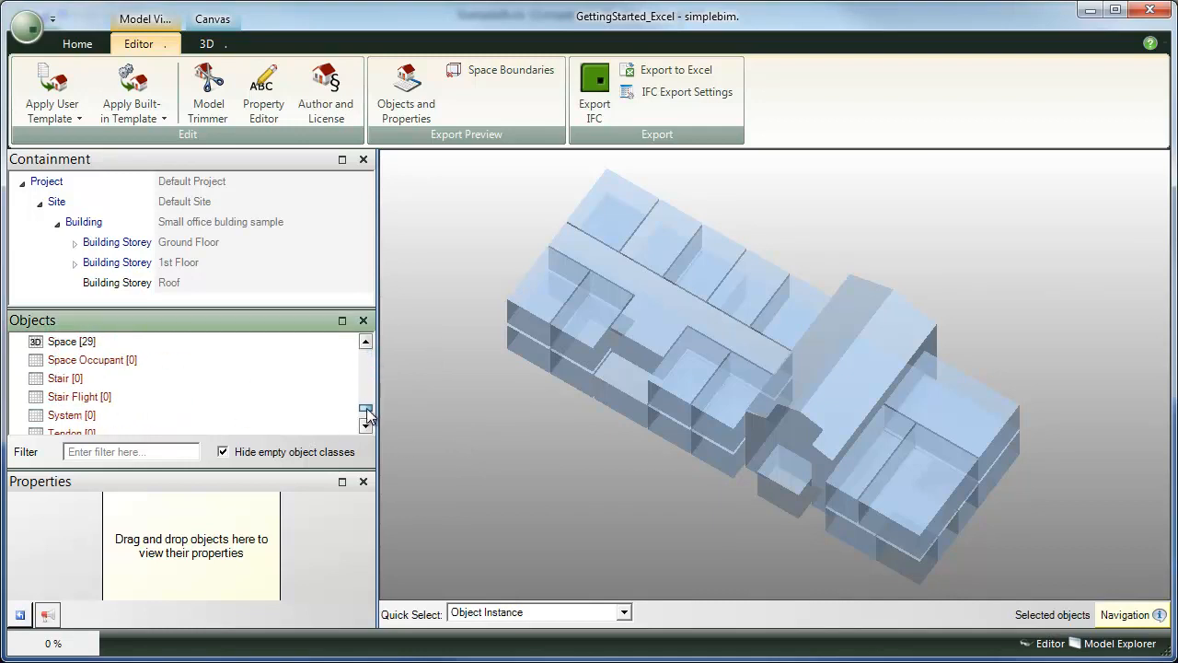
left_click(78, 348)
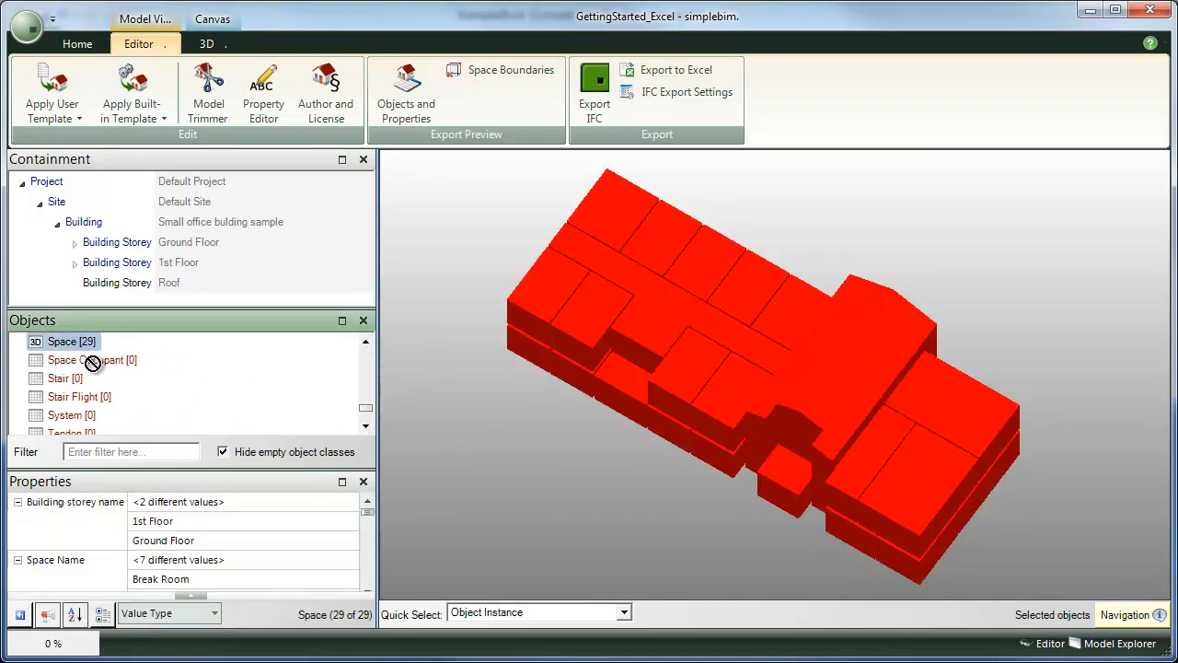
left_click(342, 482)
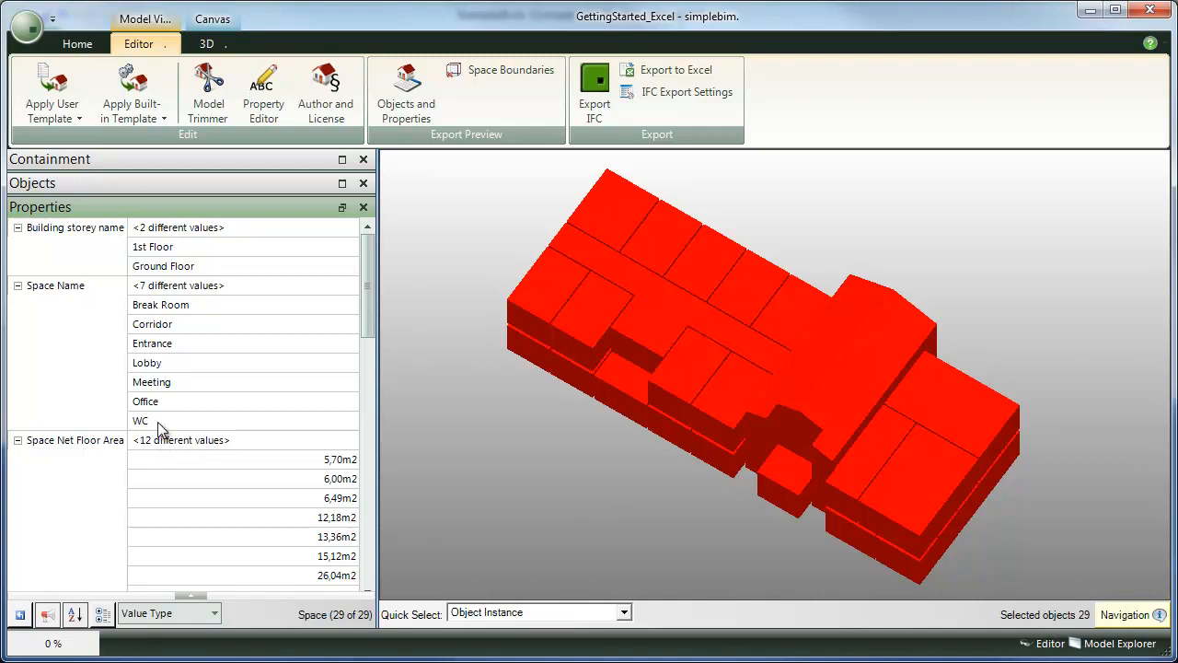
- Select the spaces named Meeting and set their 3D color to light yellow, leaving nothing selected
left_click(170, 384)
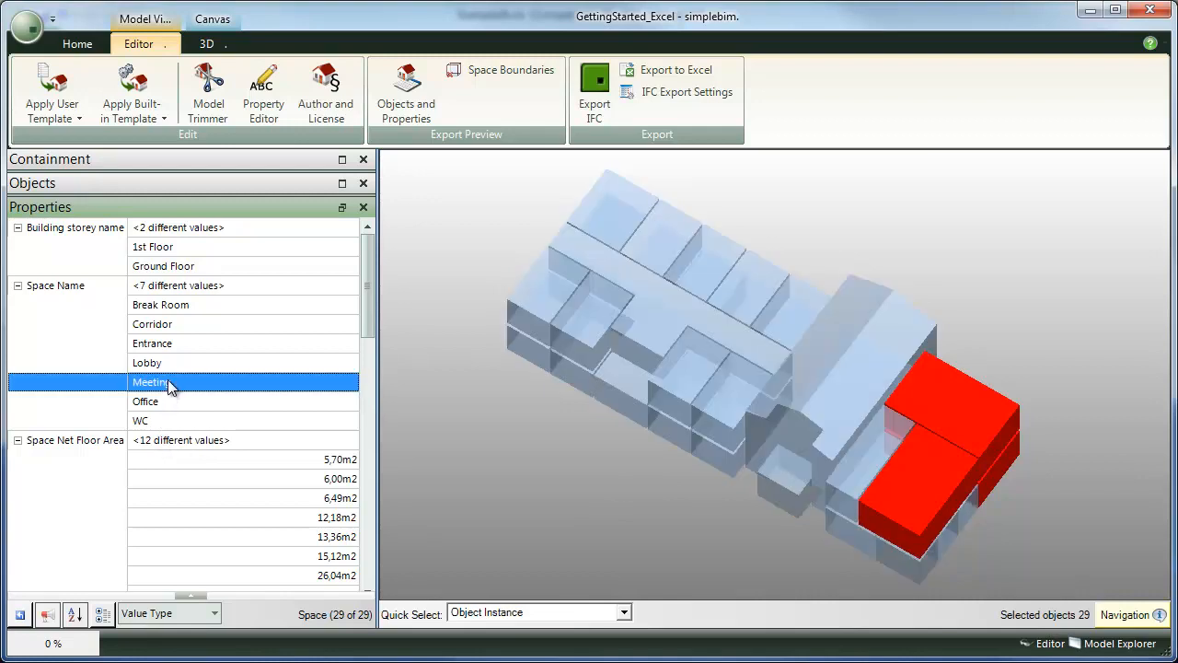
left_click(218, 44)
left_click(136, 89)
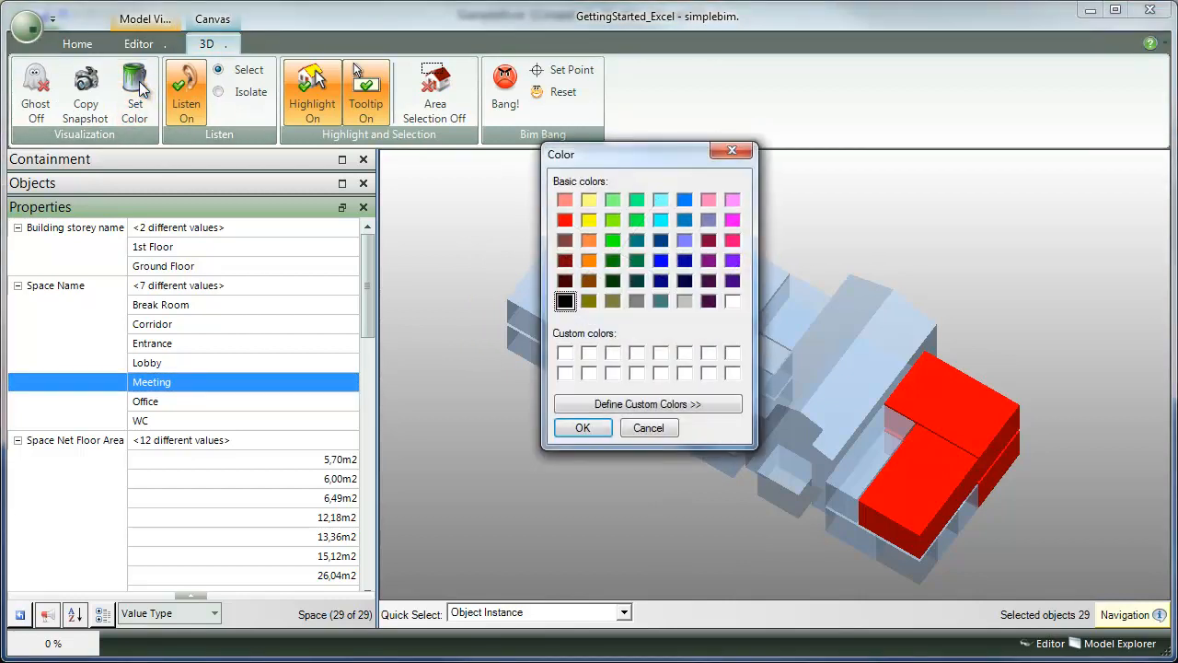
left_click(588, 200)
left_click(589, 429)
left_click(475, 521)
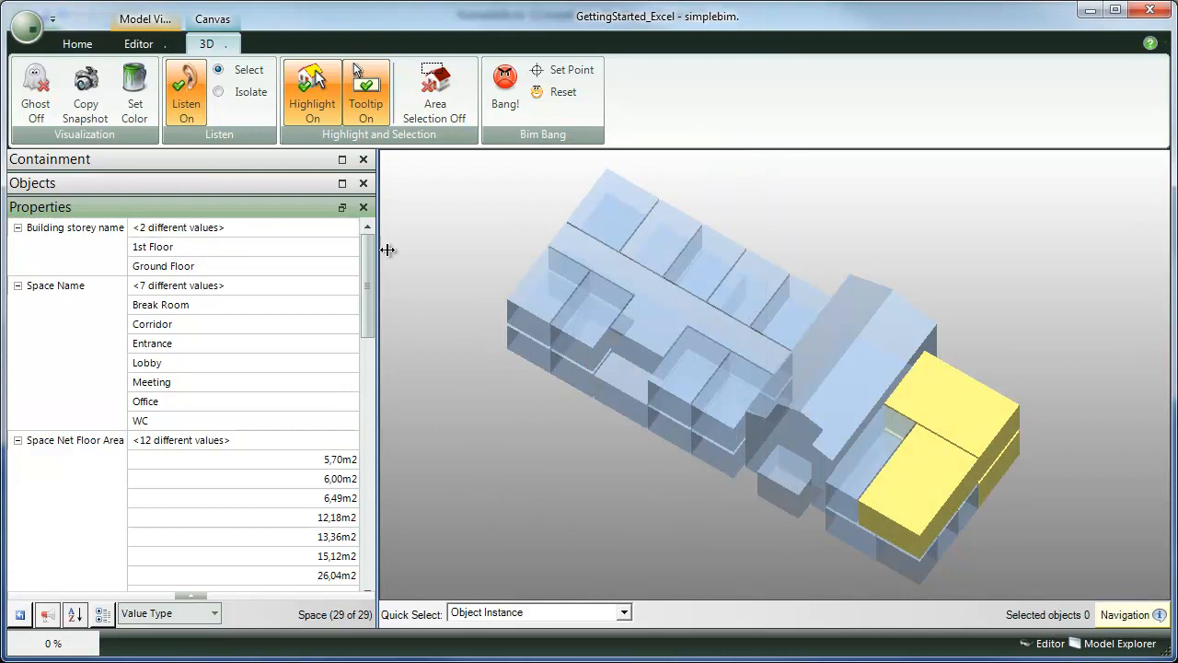
- Copy a snapshot of the 3D model, paste it into the Space sheet in Excel, shrink it and move it beside the table
left_click(92, 96)
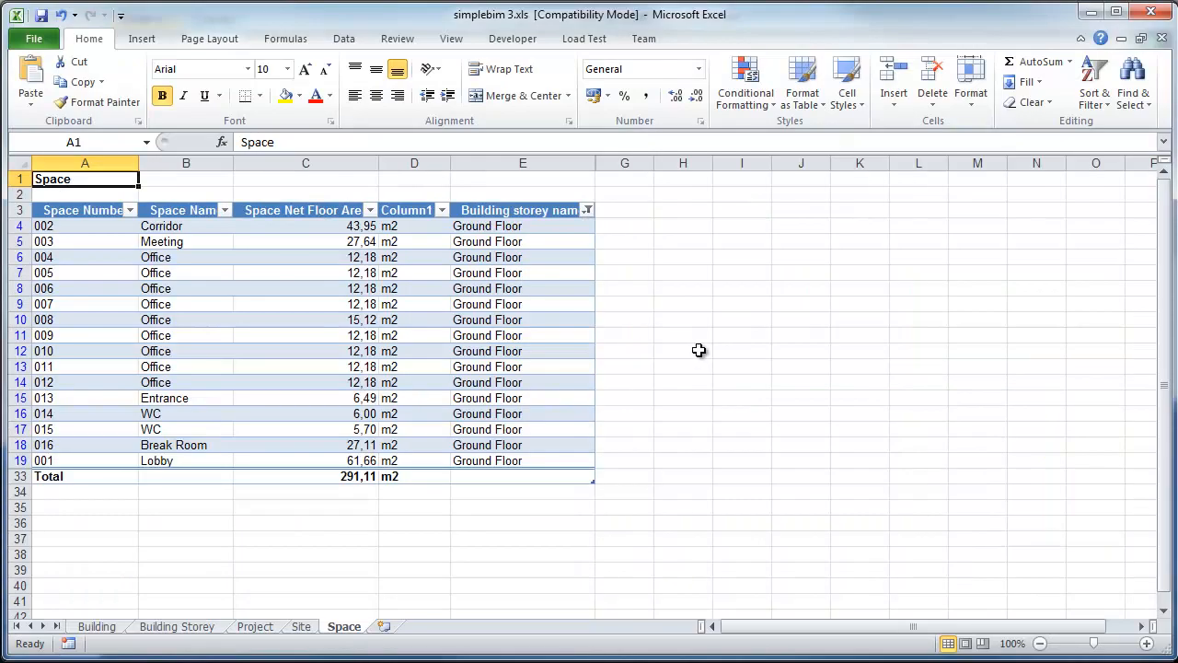
key("ctrl+v")
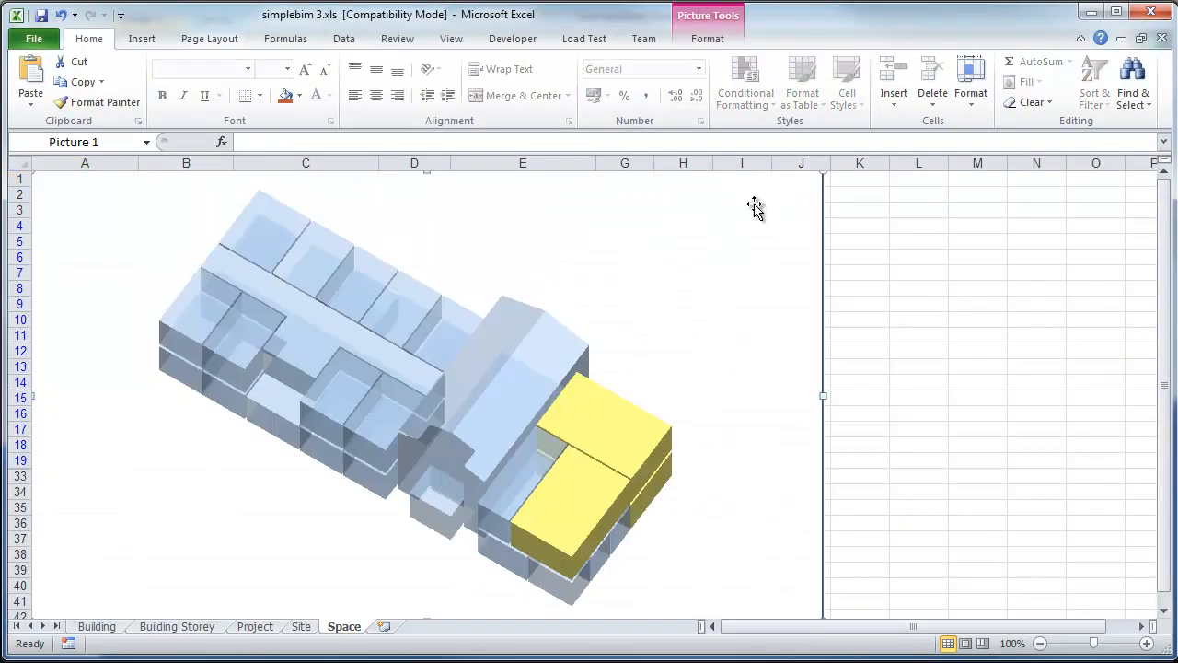
left_click_drag(829, 173, 484, 365)
left_click_drag(195, 518, 777, 358)
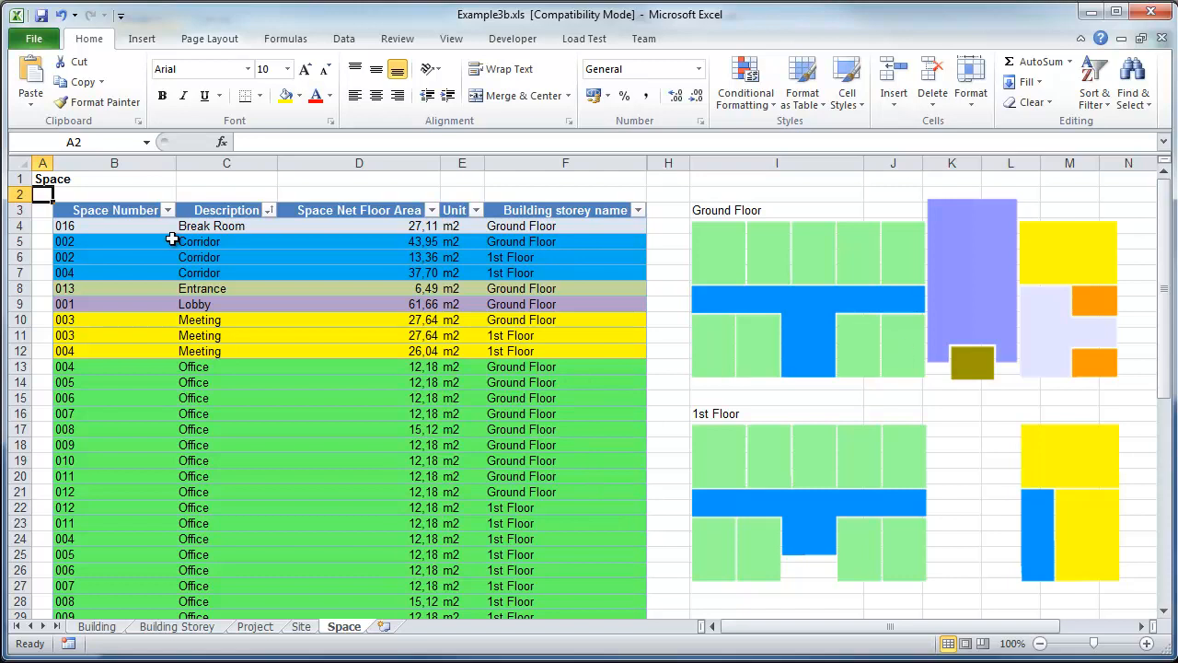
- Examine the area summary by space name and the pie chart below the space table in Example3b.xls
mouse_move(1163, 241)
left_mouse_down()
mouse_move(1163, 321)
mouse_move(1163, 241)
left_mouse_up()
left_click_drag(1166, 207, 1167, 421)
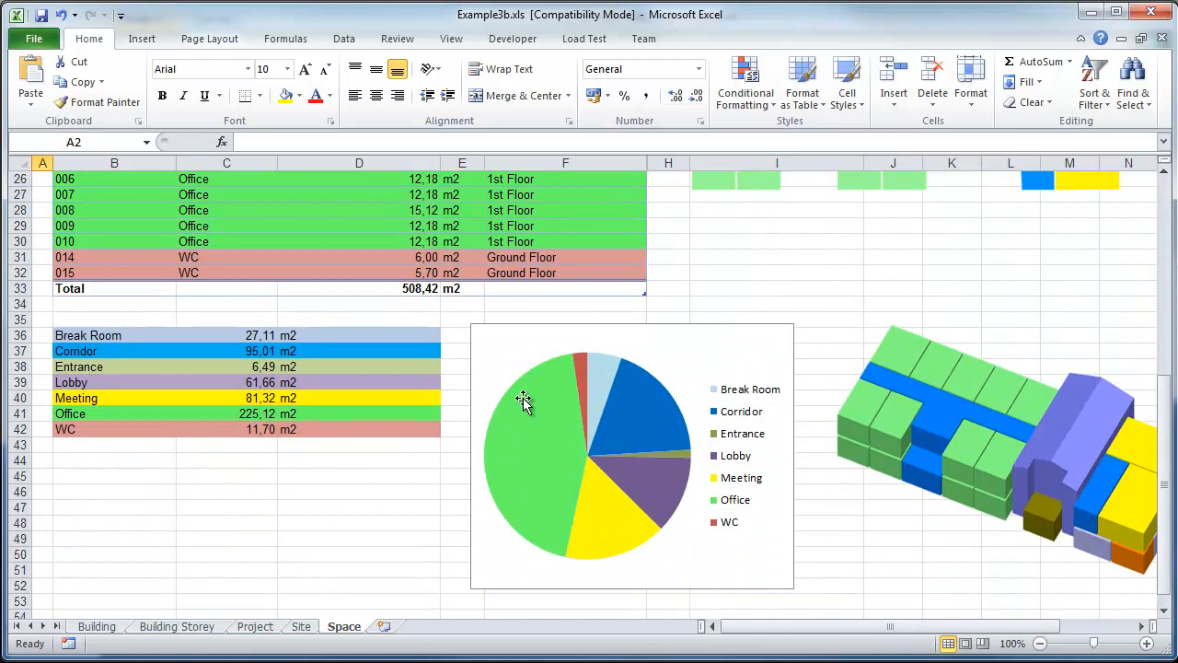